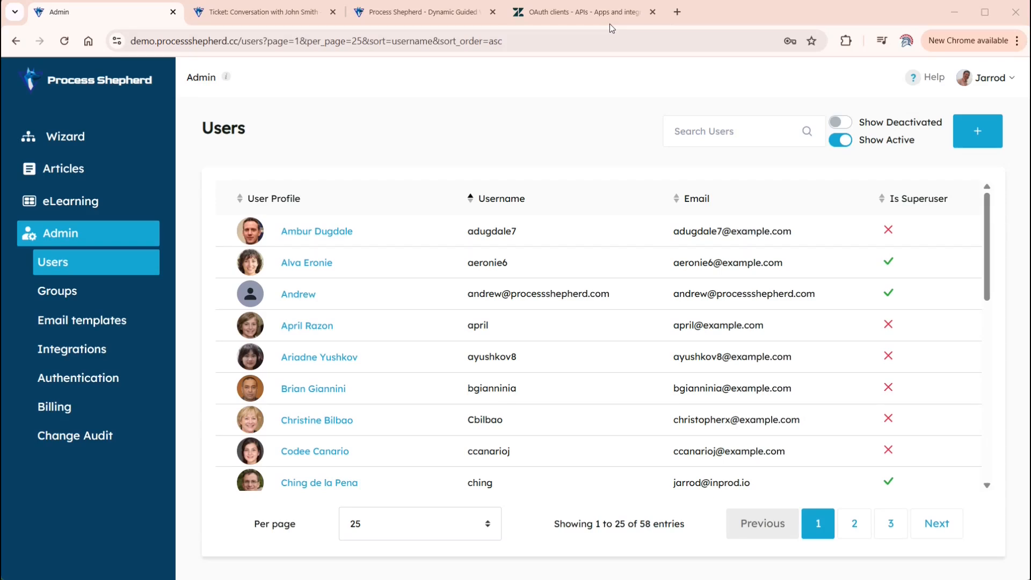
Step: View the integrations list, then open the Process Shepherd (APAC Demo) app beside the Zendesk ticket
click(89, 357)
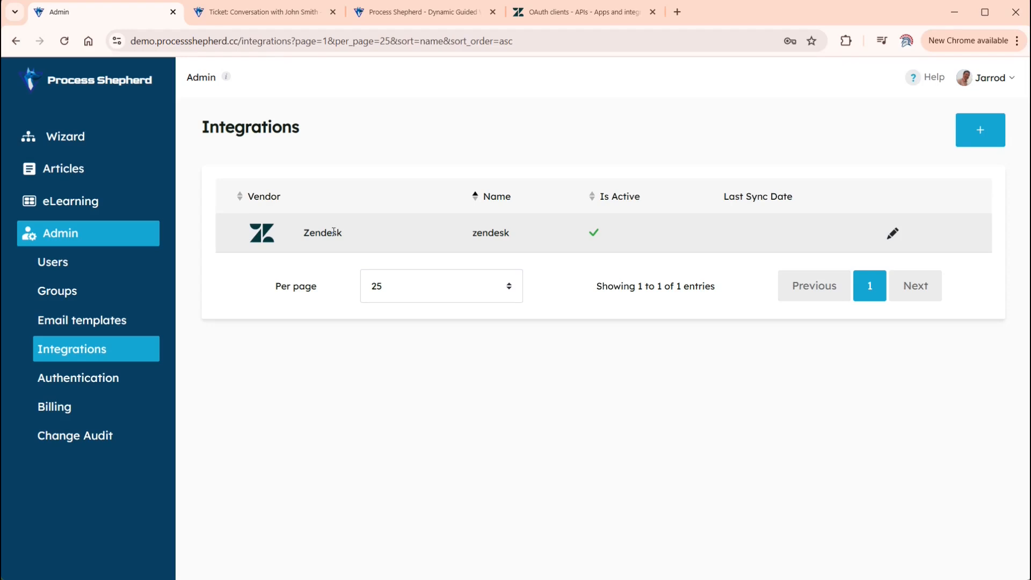
click(279, 12)
click(1015, 201)
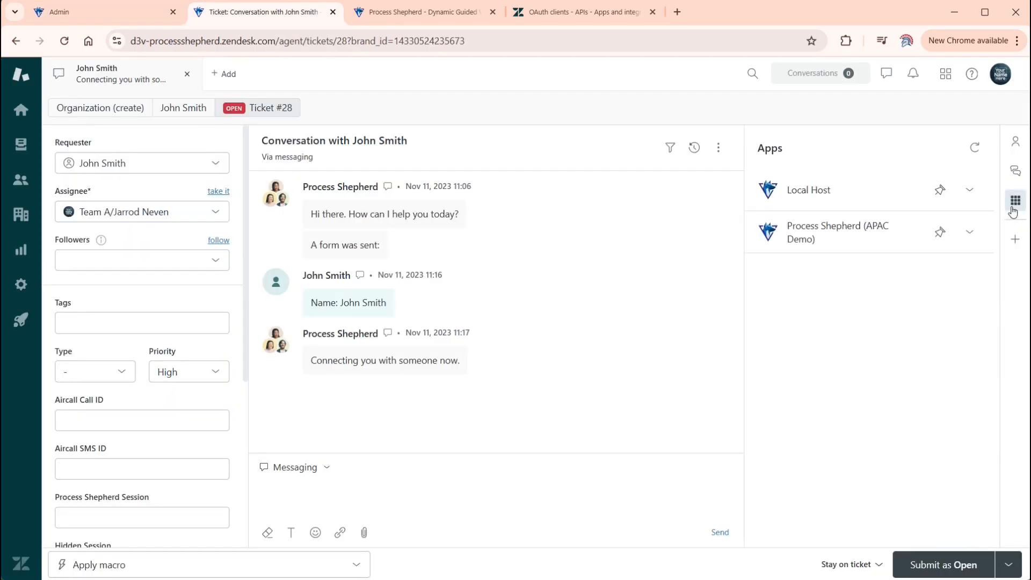
click(847, 235)
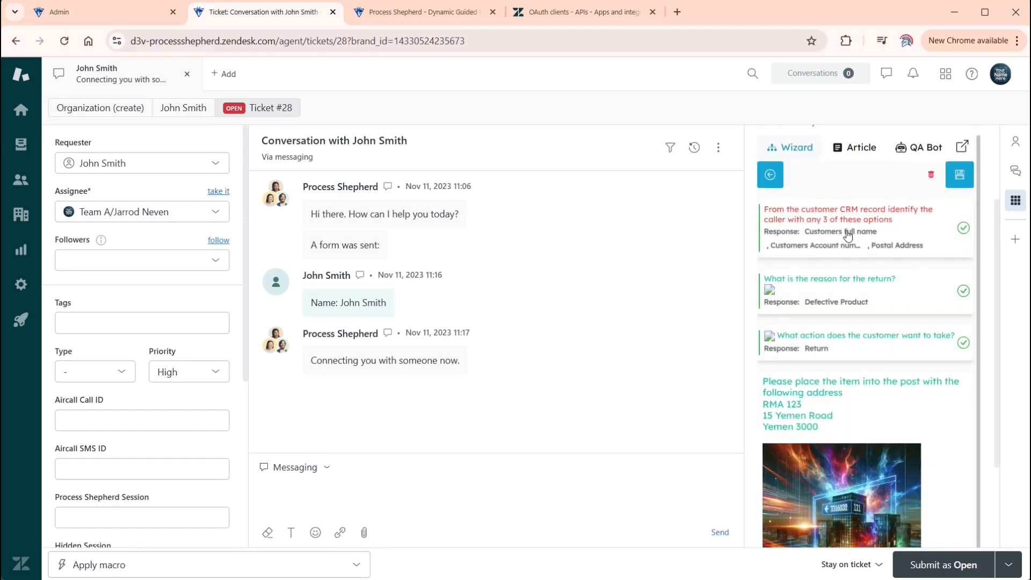
Step: Return to the Process Shepherd admin site and open the Sync Users stage of the Zendesk integration
click(96, 4)
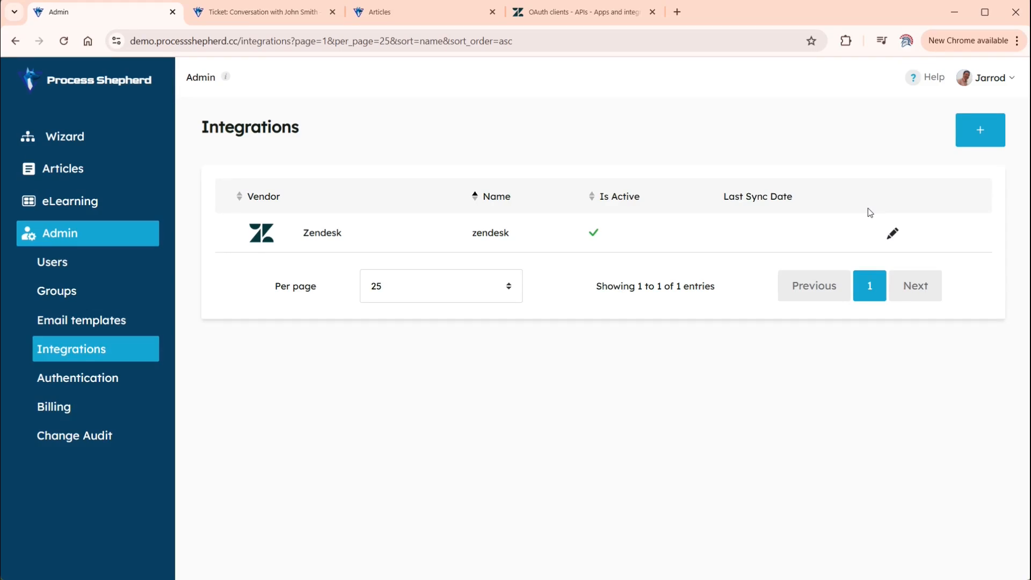
click(893, 235)
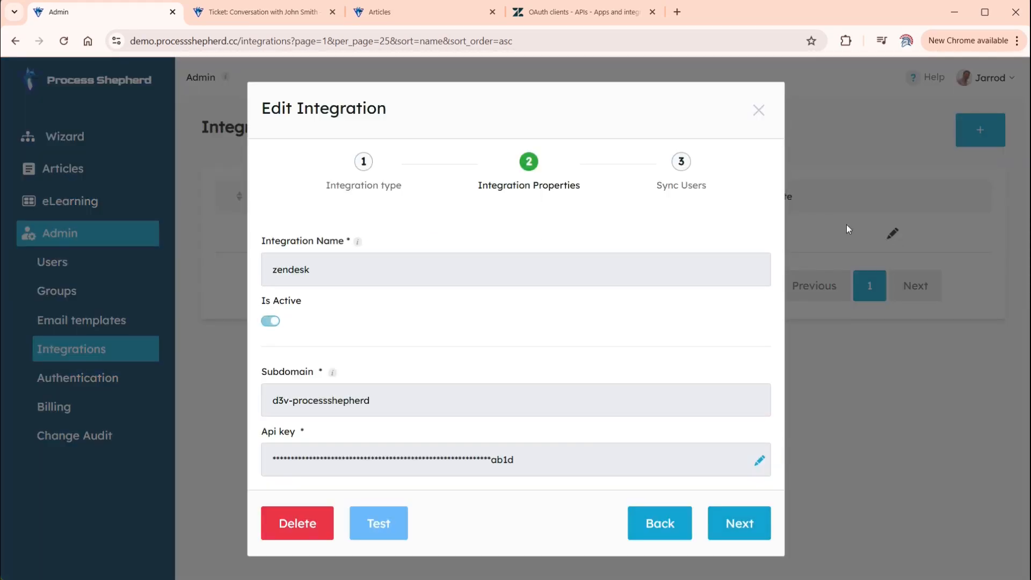
click(681, 171)
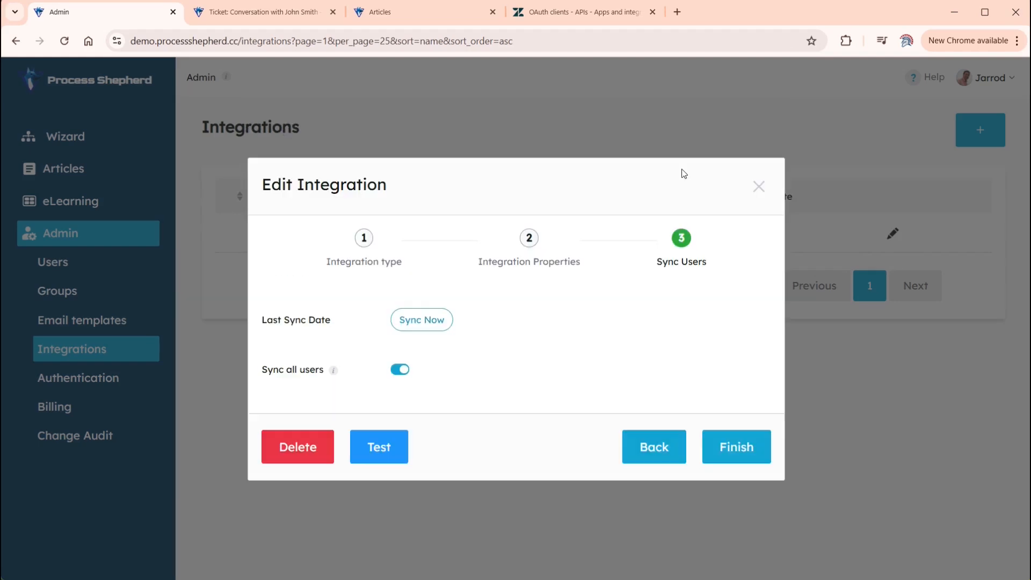
click(399, 370)
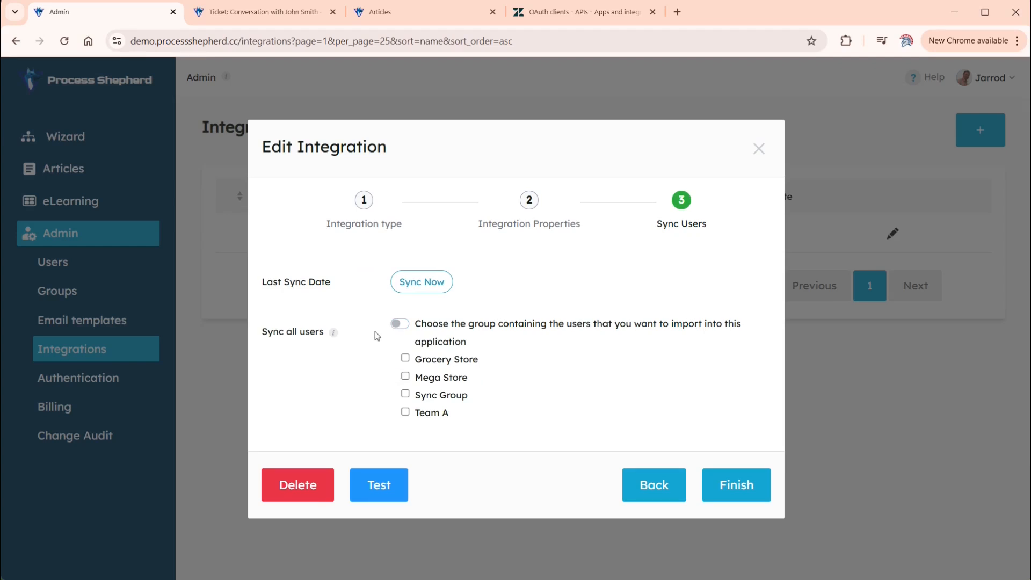
click(405, 358)
click(406, 377)
click(406, 394)
click(405, 412)
Step: Start a user sync for the Zendesk integration and close its settings
click(430, 286)
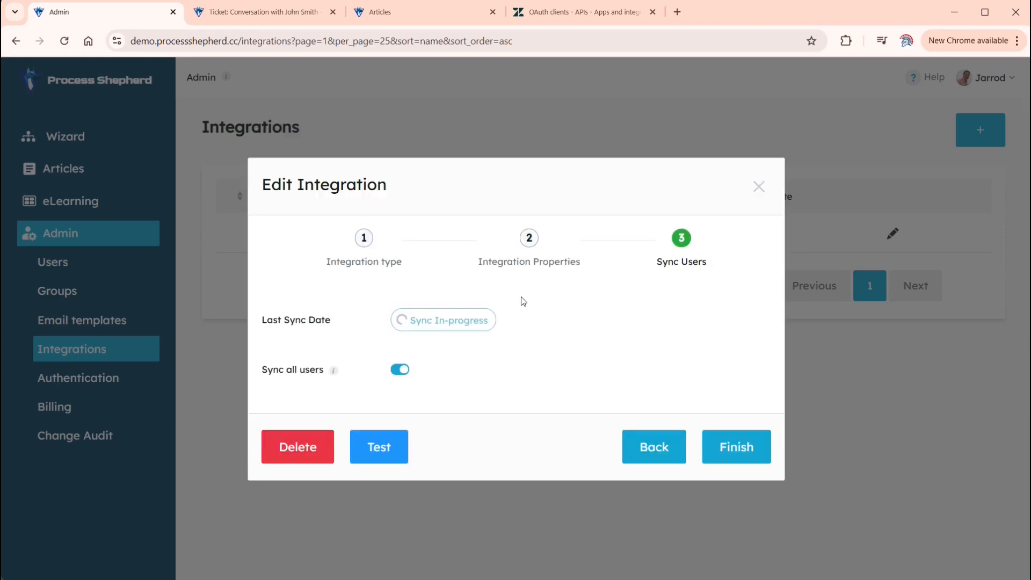
click(759, 189)
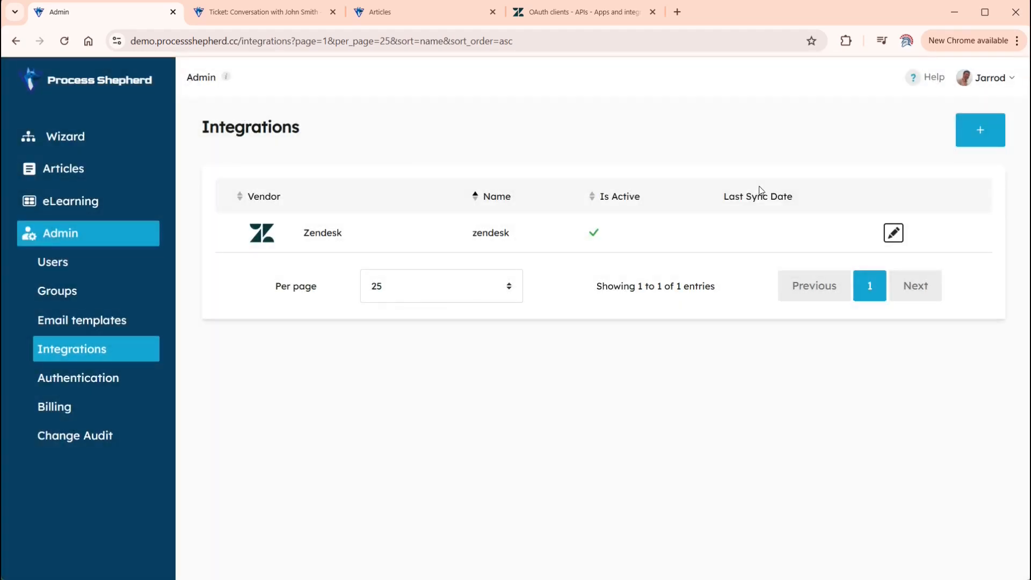
Step: Review the Grocery Store group's model permissions without changing them, then view the list of users
click(61, 299)
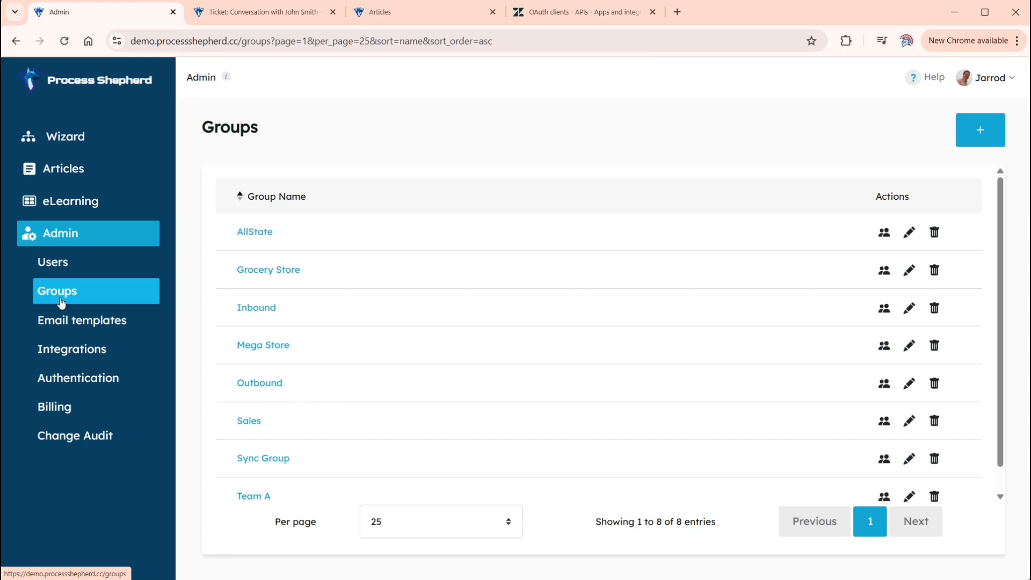
click(908, 270)
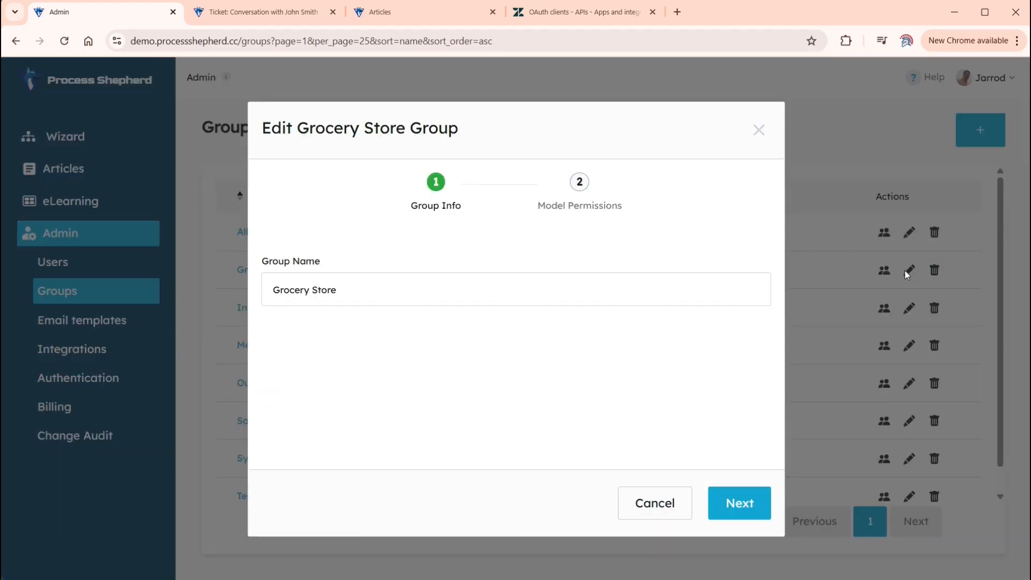
click(574, 189)
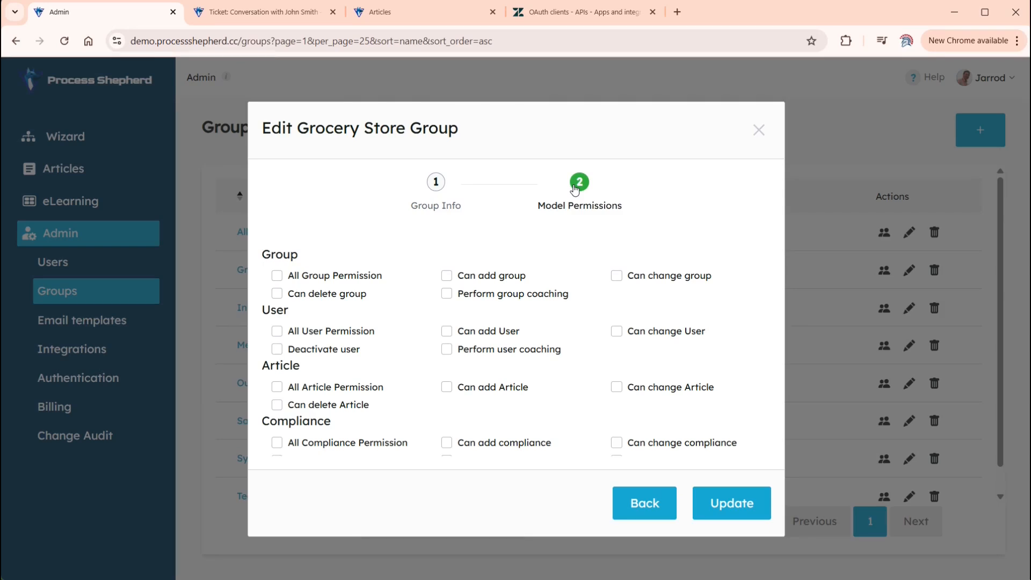
click(756, 131)
click(79, 266)
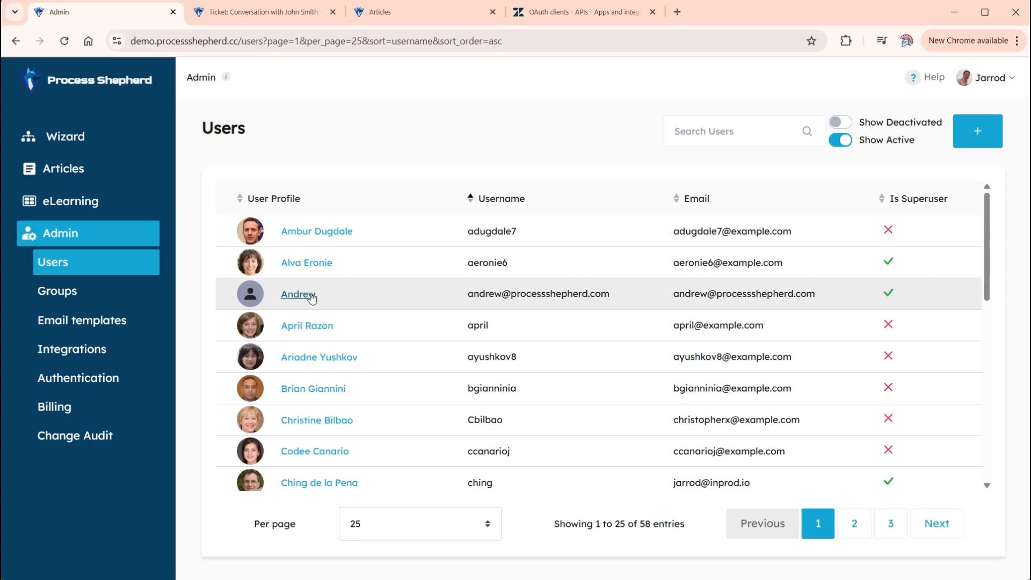
Step: Start creating a new OAuth provider in the authentication settings
click(102, 379)
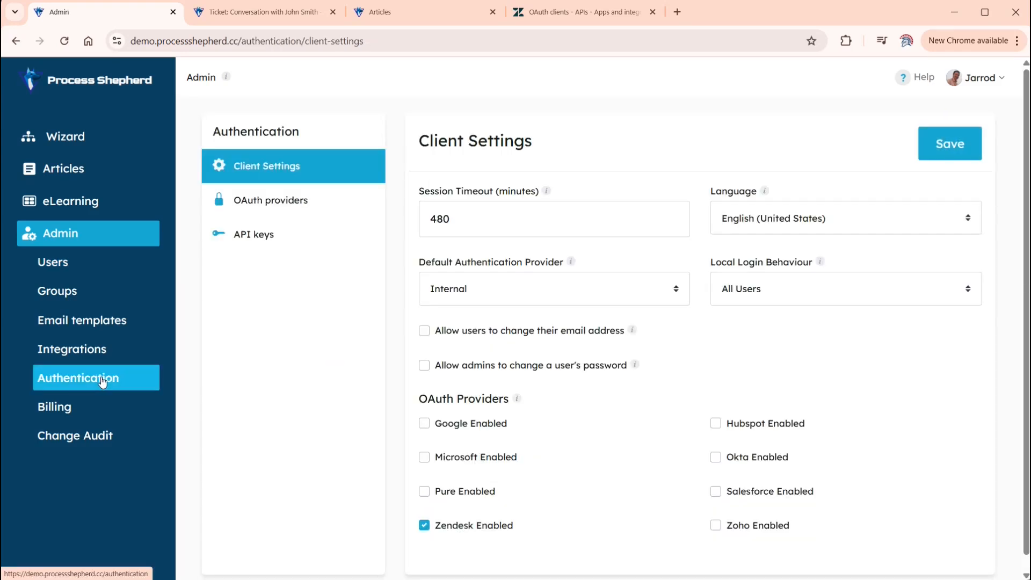
click(288, 206)
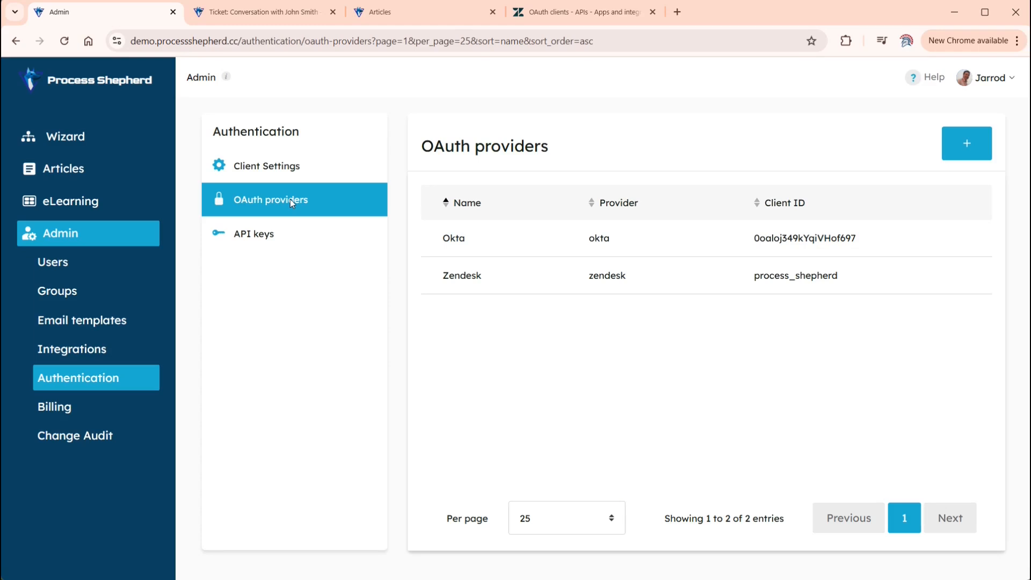
click(977, 143)
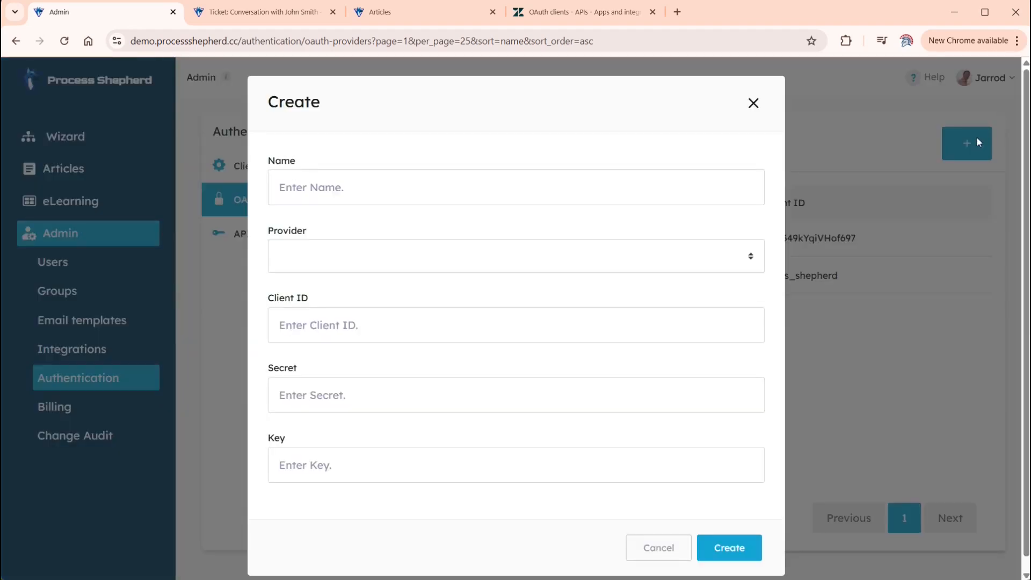
Step: Name the new OAuth provider "Zendesk oauth" and choose Zendesk as its provider
click(435, 193)
text(Z)
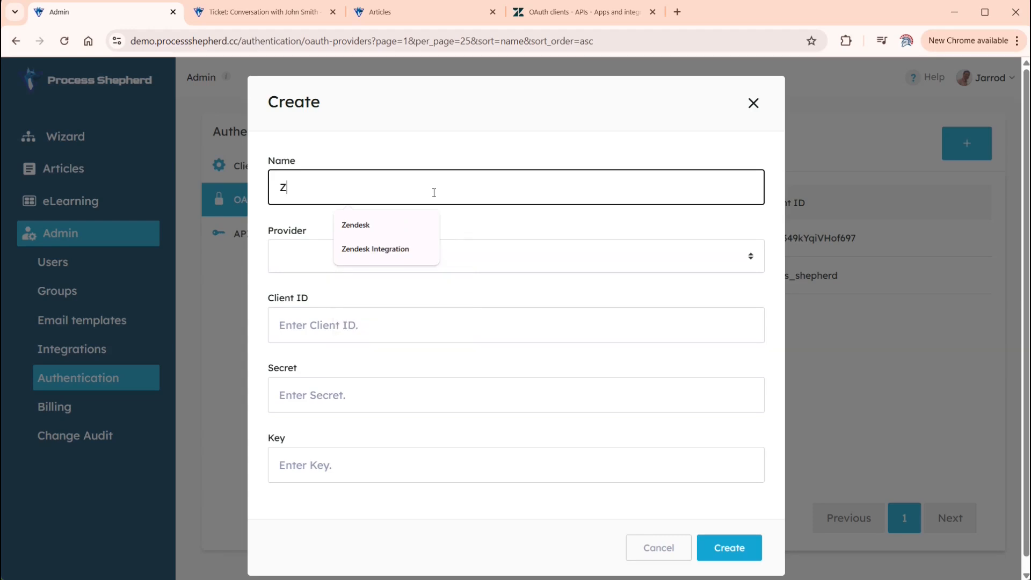
text(endesk )
text(o)
text(autg)
key(BackSpace)
key(BackSpace)
text(j)
key(BackSpace)
text(th)
click(434, 251)
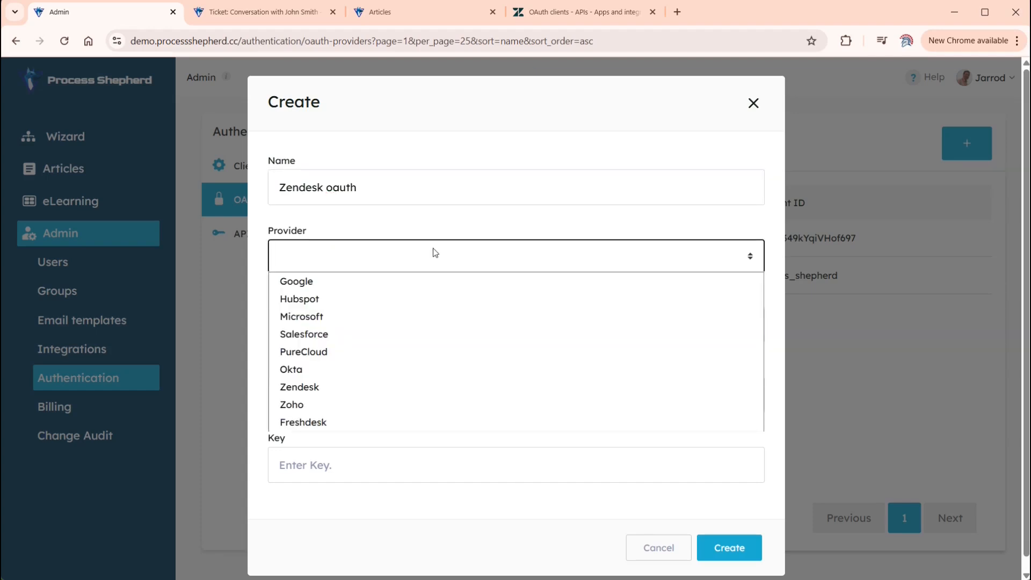
click(427, 386)
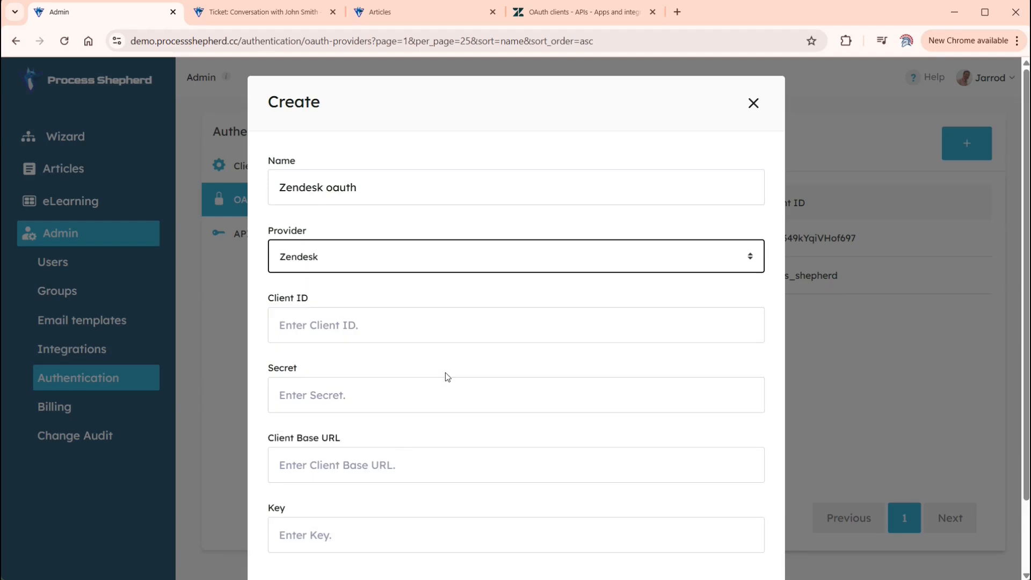
Step: Set the new OAuth provider's Client ID to process_shepherd
scroll(440, 361, down, 2)
click(370, 253)
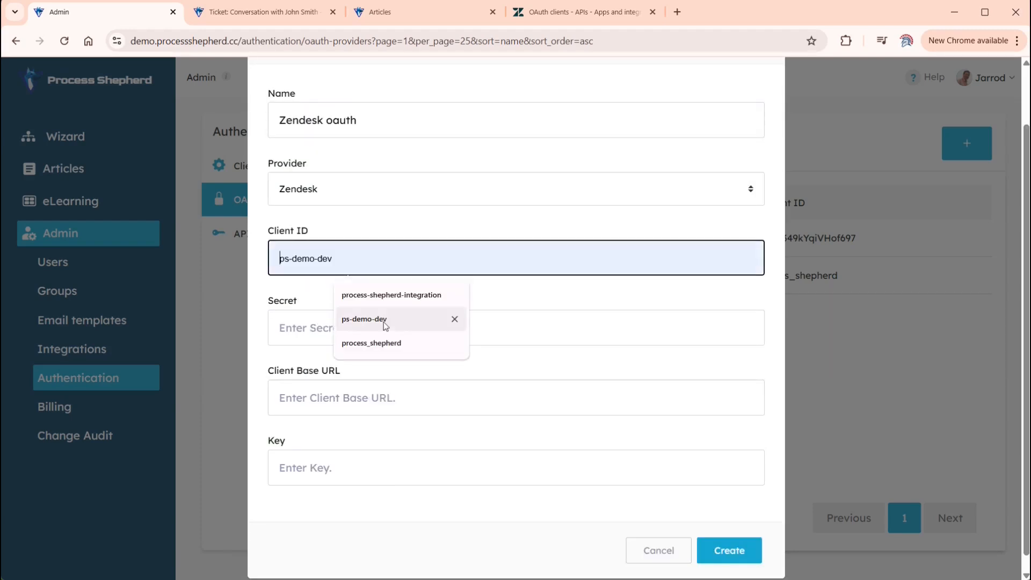
click(384, 343)
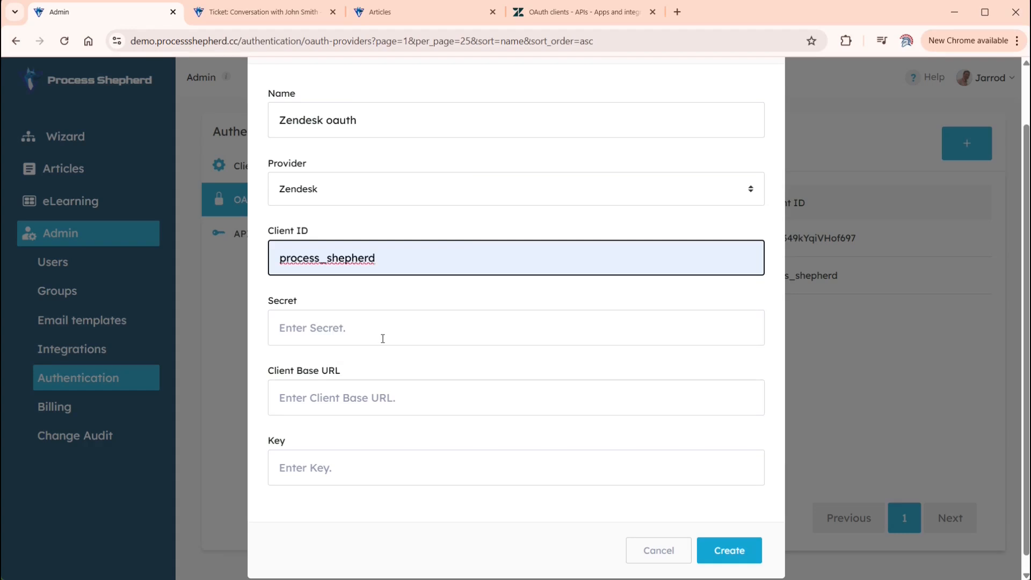
key(ctrl+a)
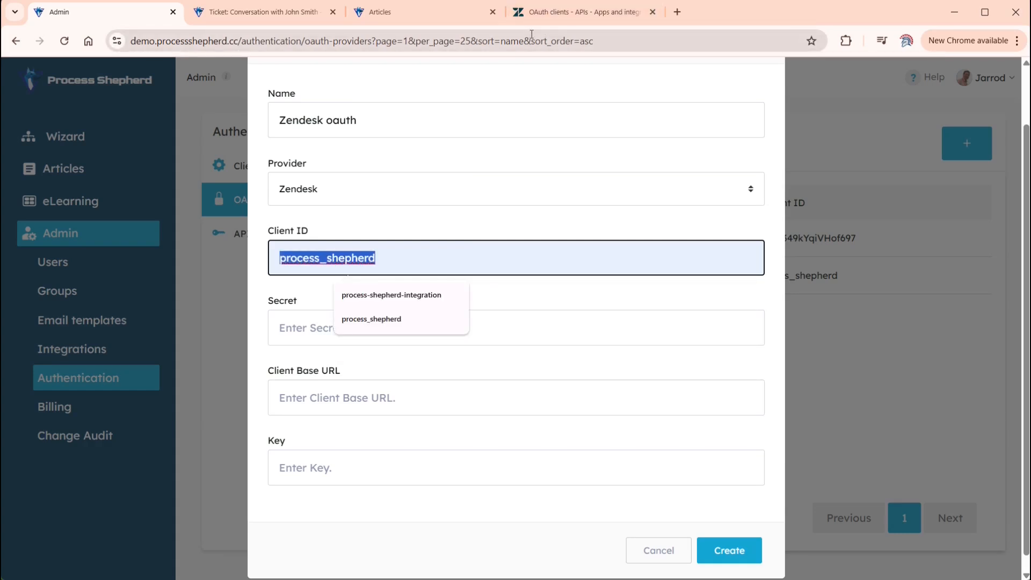
Step: Switch to the Zendesk Admin Center and examine the Demo APAC OAuth client's name, description and company
click(546, 20)
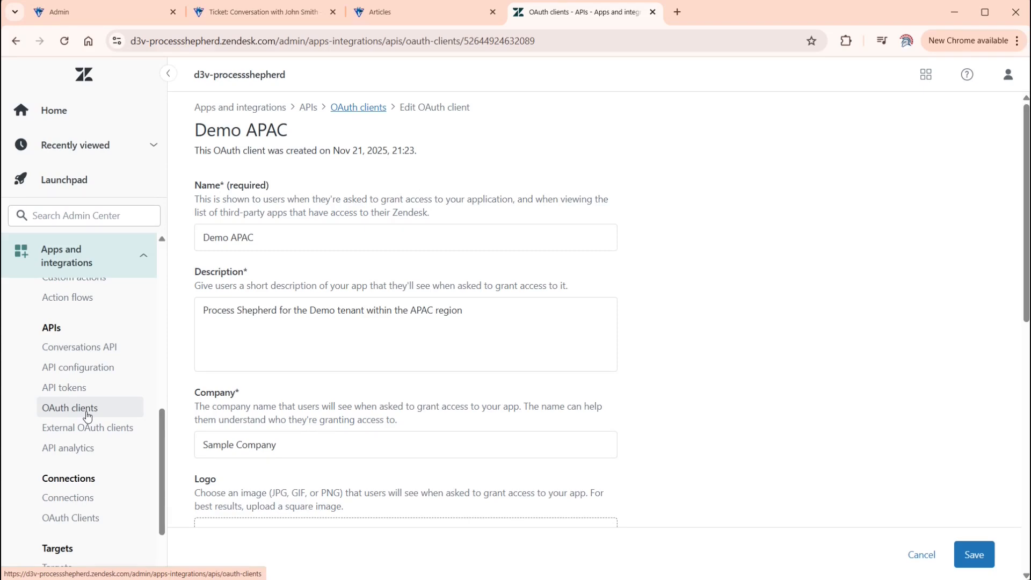
click(269, 237)
drag(269, 237, 169, 245)
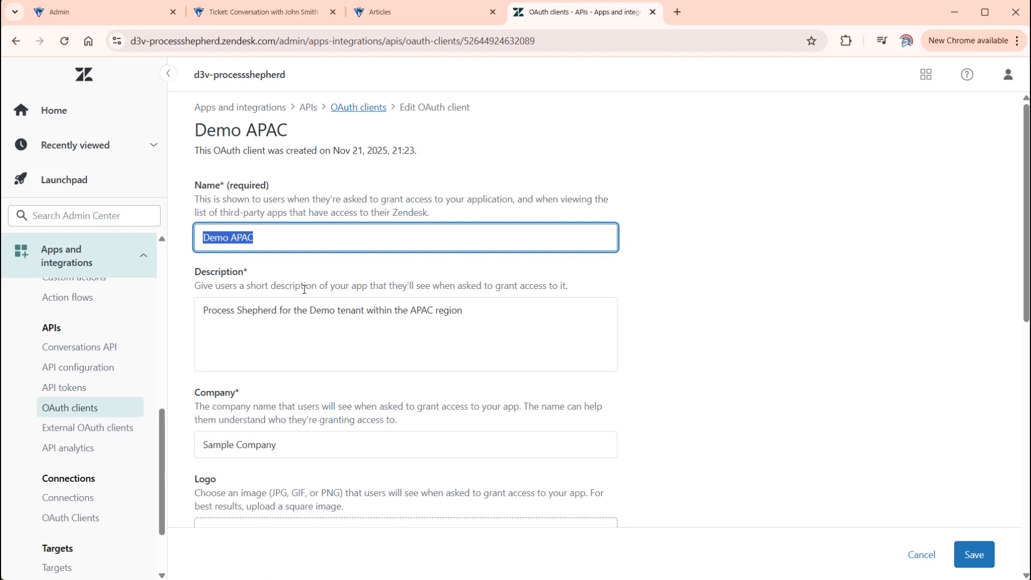
click(485, 315)
drag(485, 315, 119, 317)
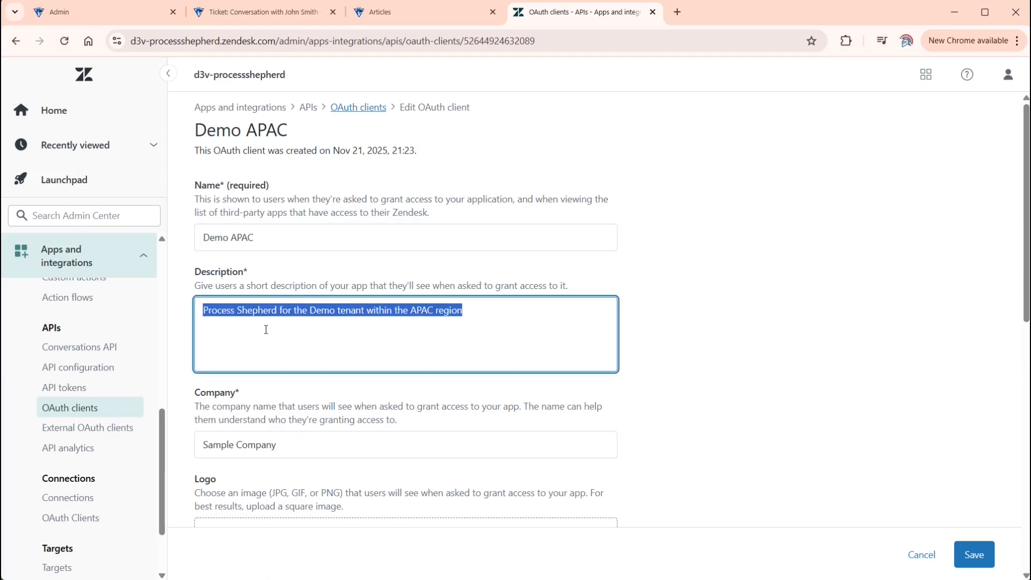
scroll(287, 324, down, 1)
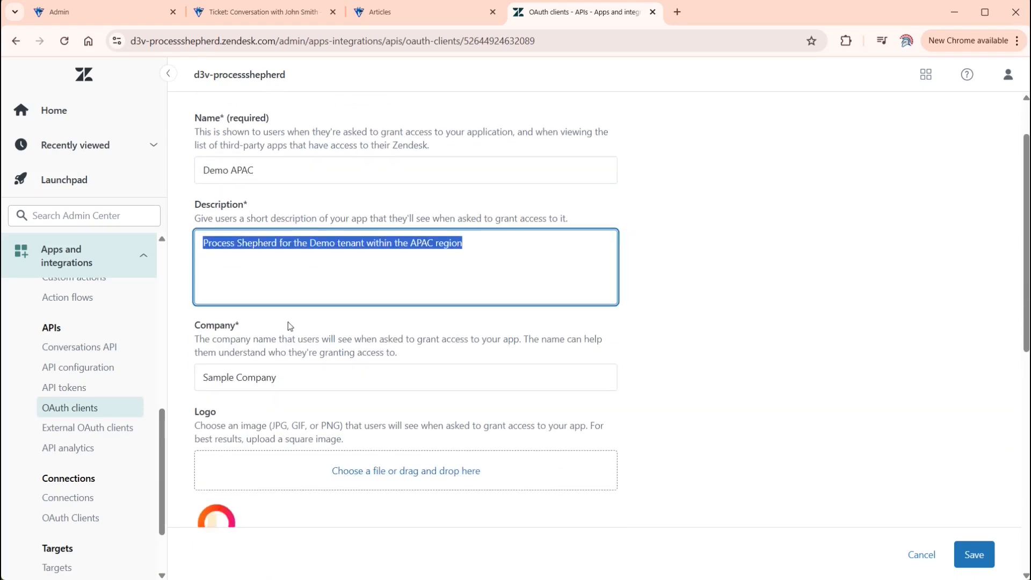
drag(293, 381, 149, 380)
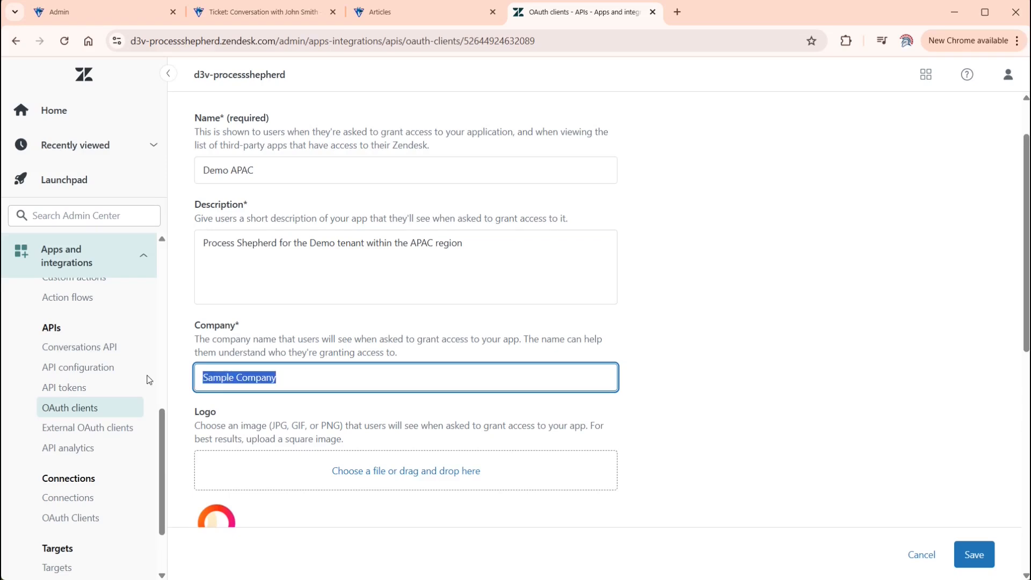
Step: Examine the OAuth client's logo and identifier, and compare the identifier with the Client ID in the Process Shepherd provider form
scroll(331, 377, down, 2)
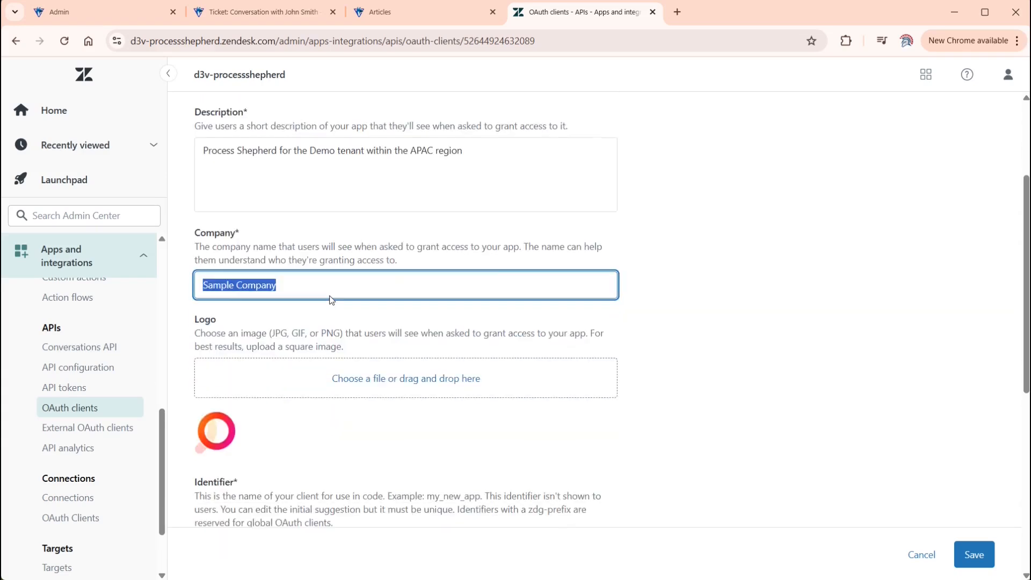
scroll(330, 296, down, 1)
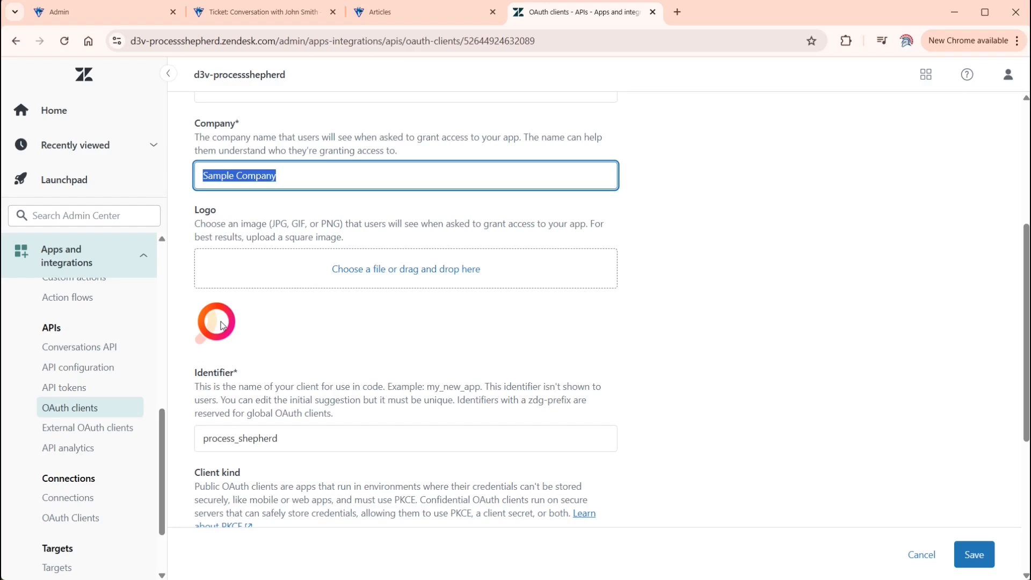
scroll(221, 320, down, 2)
drag(297, 305, 185, 305)
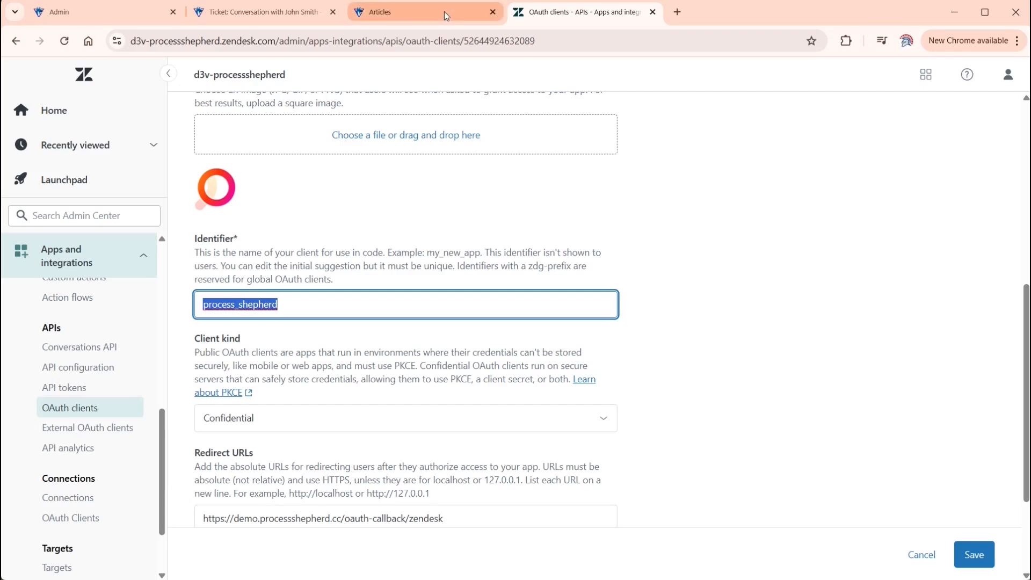
click(135, 15)
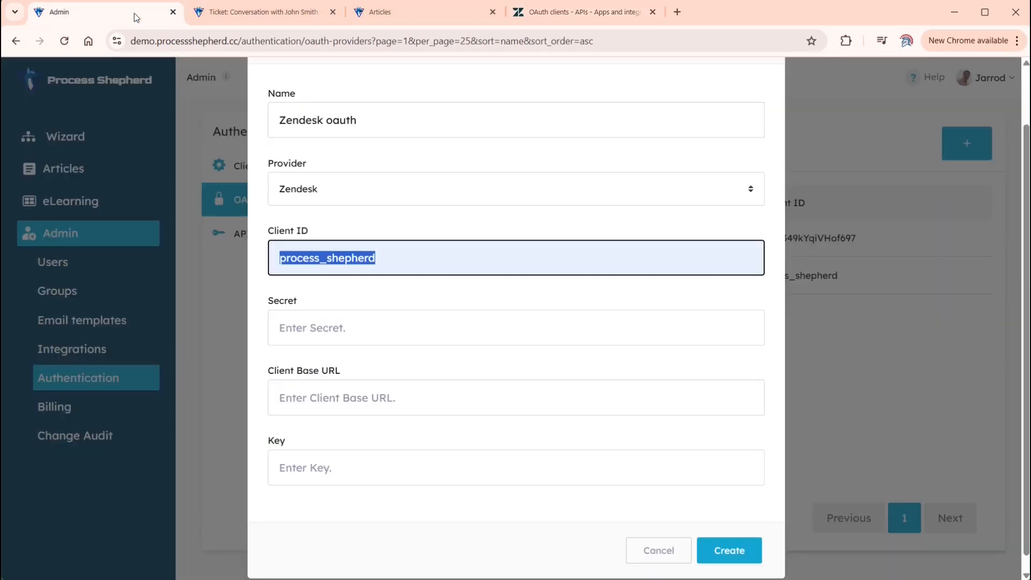
drag(387, 256, 274, 259)
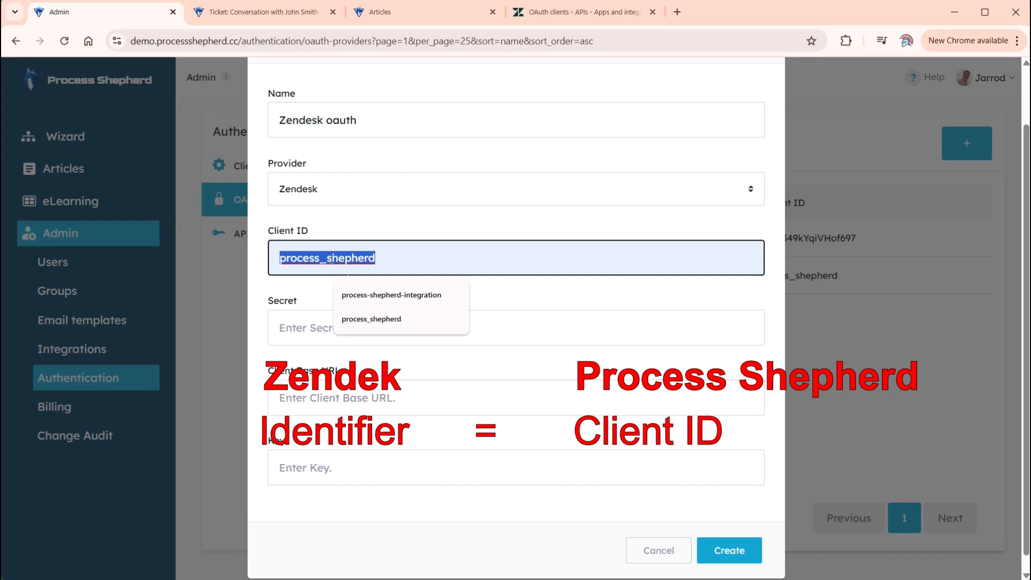
Step: Return to the Zendesk OAuth client and check its client kind setting
click(523, 15)
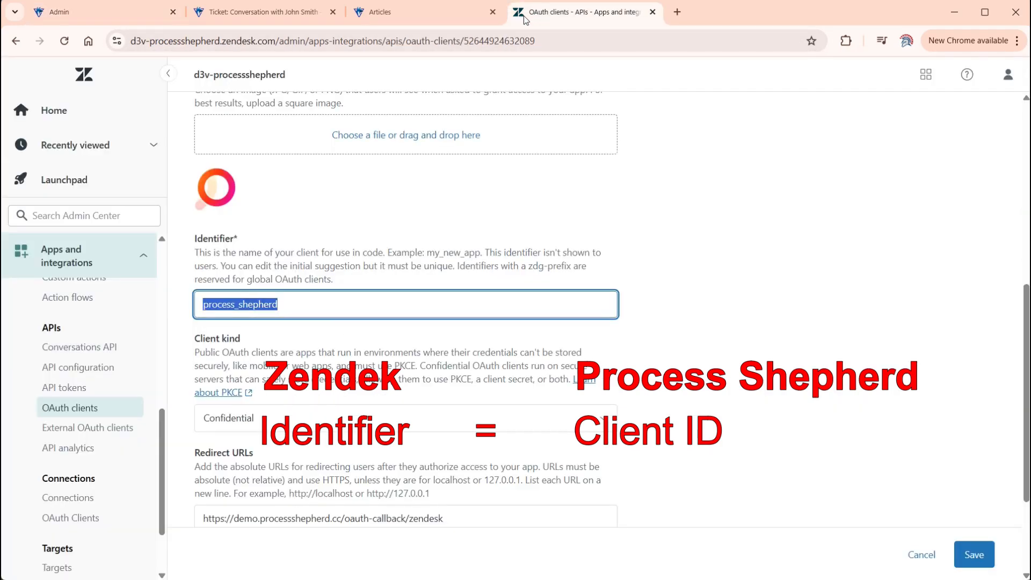
click(199, 339)
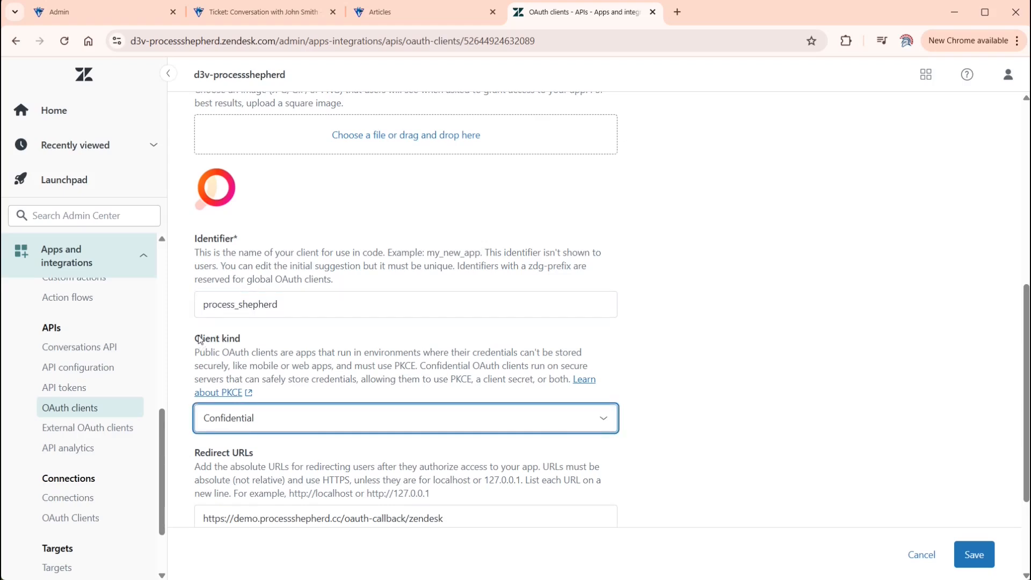
drag(262, 339, 195, 340)
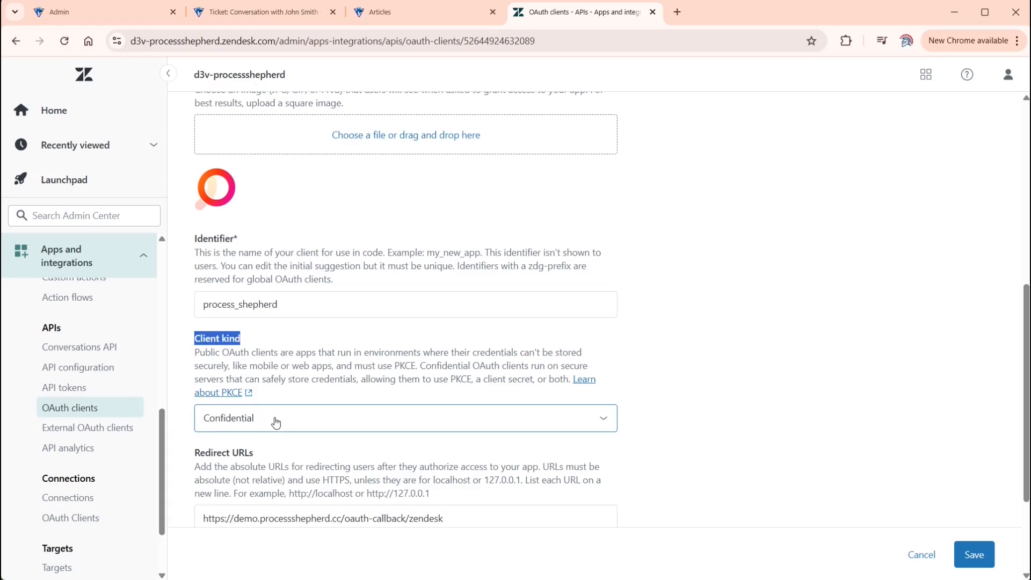
Step: Examine the Zendesk OAuth client's redirect URL, including its Process Shepherd domain and Zendesk callback path
scroll(275, 422, down, 1)
click(397, 460)
scroll(398, 461, down, 1)
drag(445, 383, 189, 382)
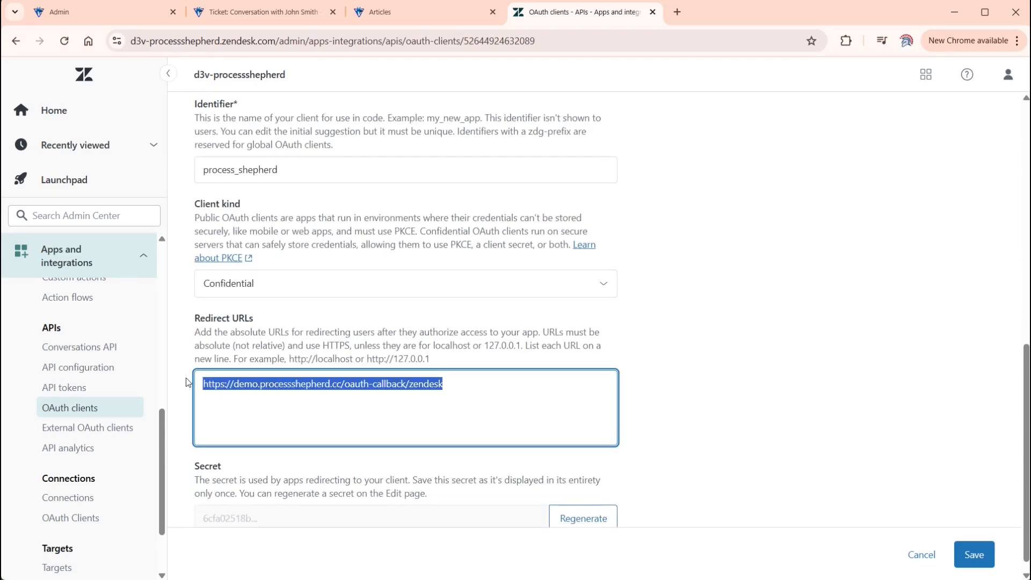
click(260, 416)
drag(203, 383, 459, 387)
click(342, 385)
click(442, 386)
click(475, 391)
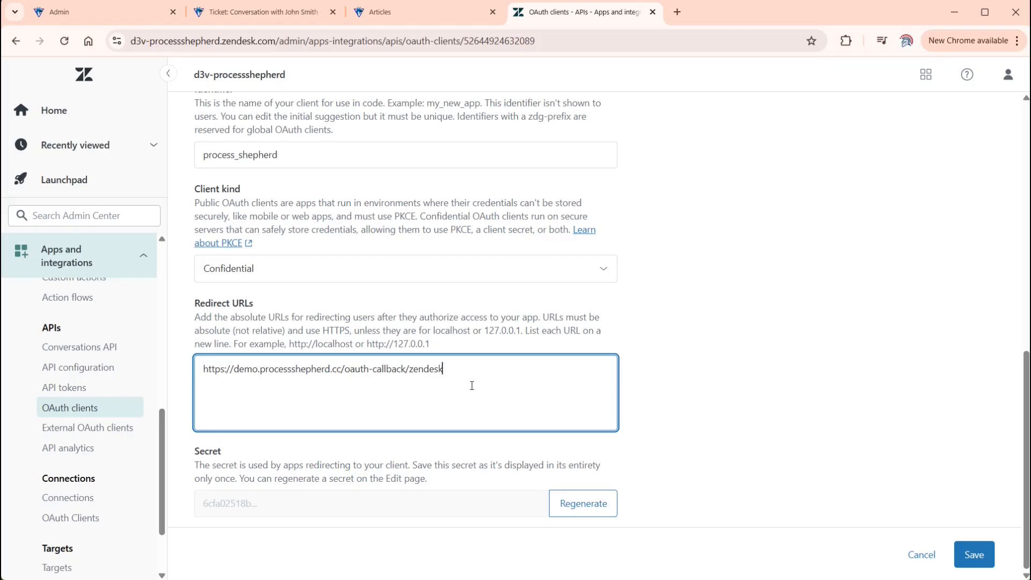
Step: Check the OAuth client's Secret section, then return to Process Shepherd and fill in the new provider's Secret with the client secret
double_click(204, 453)
click(233, 459)
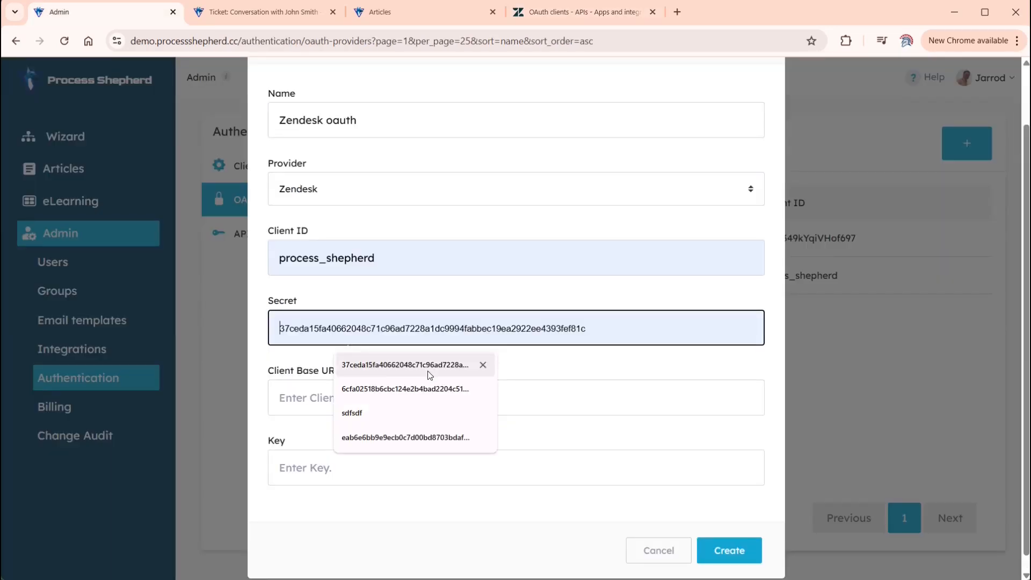
click(430, 365)
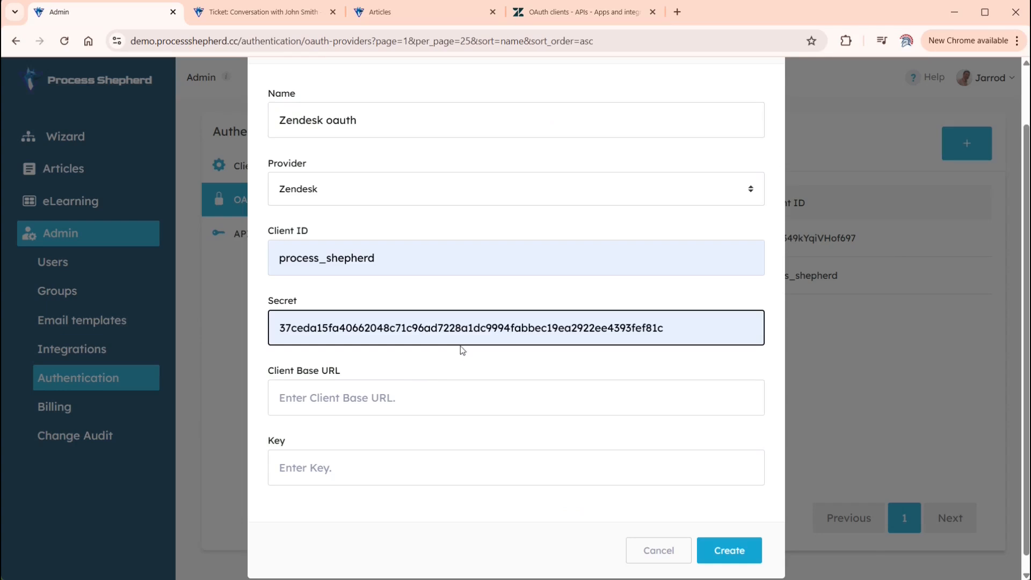
click(346, 462)
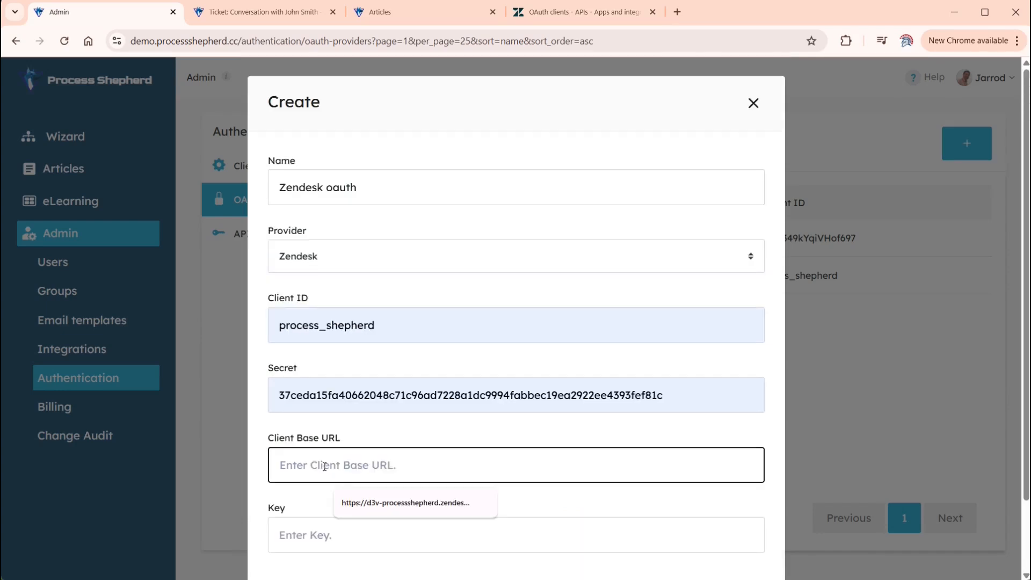
text(https://d3v-processshepherd.zendesk.com)
drag(279, 464, 530, 456)
click(529, 455)
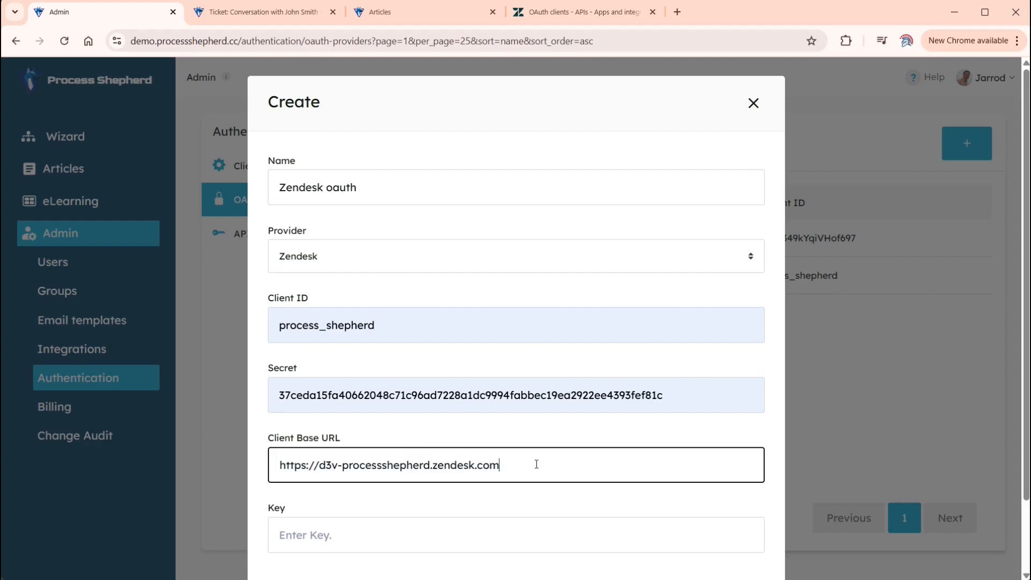
Step: Compare the Client Base URL with the Zendesk ticket page's web address, and close the provider form without creating it
click(256, 11)
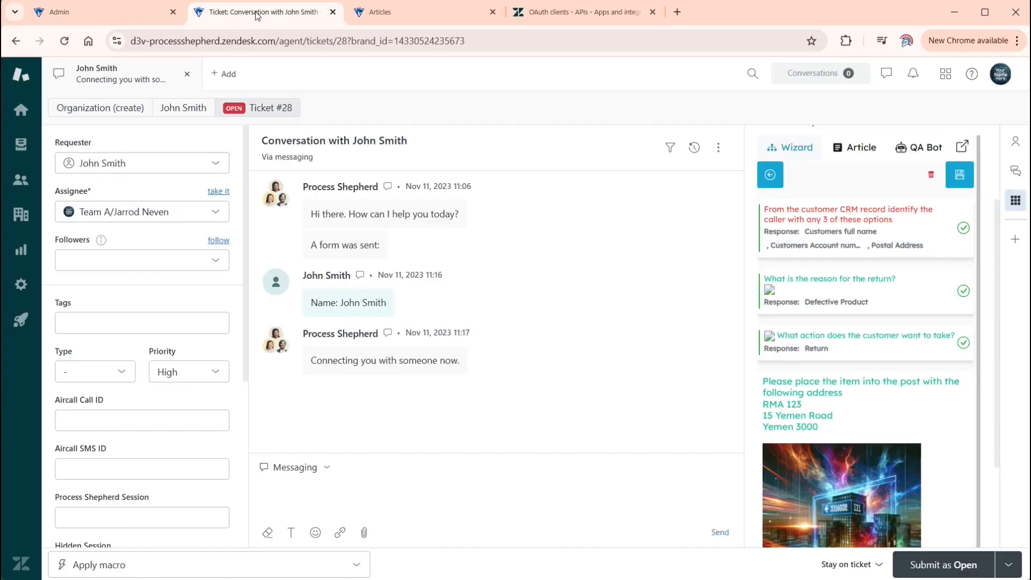
drag(277, 41, 122, 41)
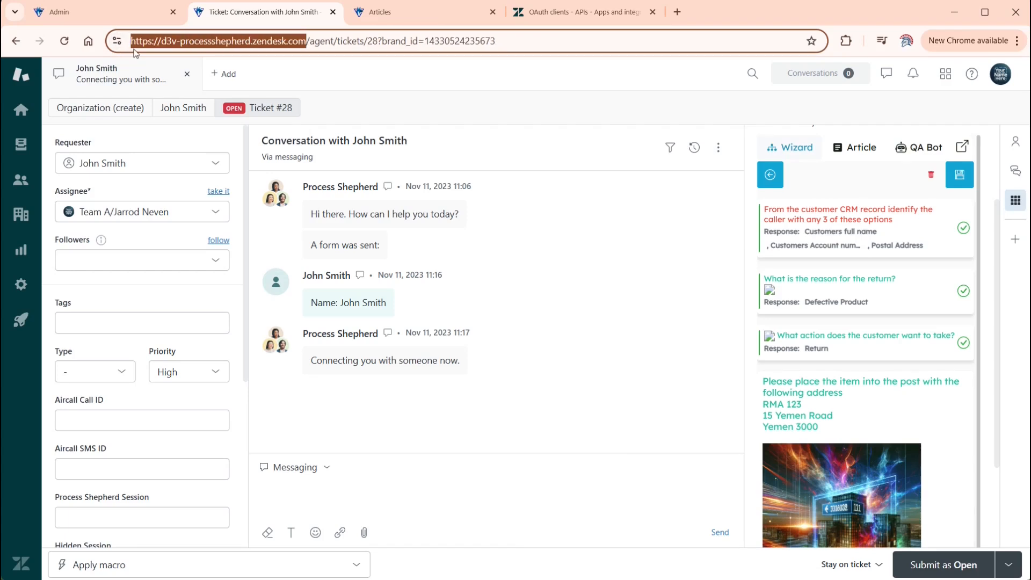
click(114, 18)
drag(320, 465, 523, 469)
click(430, 464)
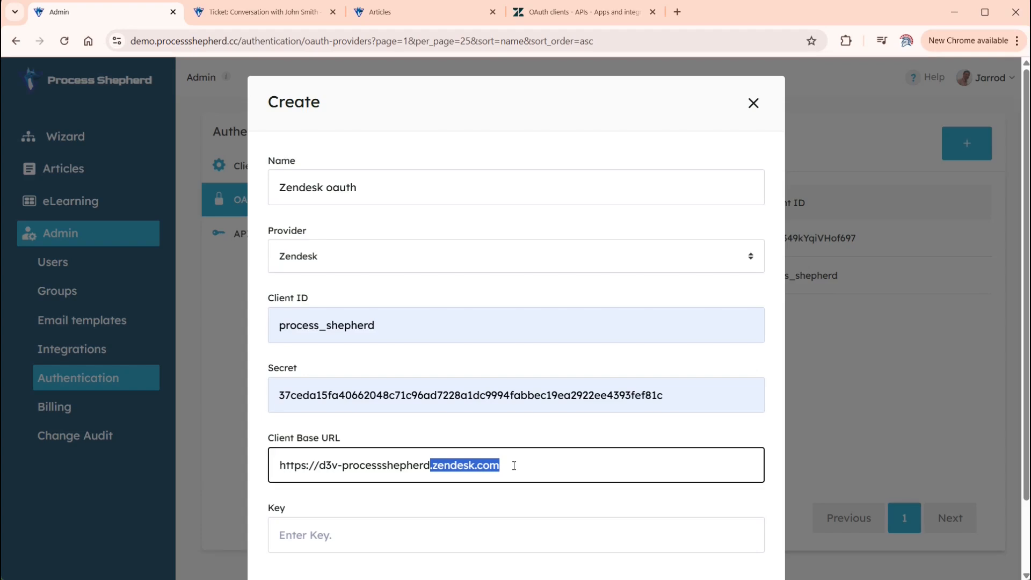
click(514, 465)
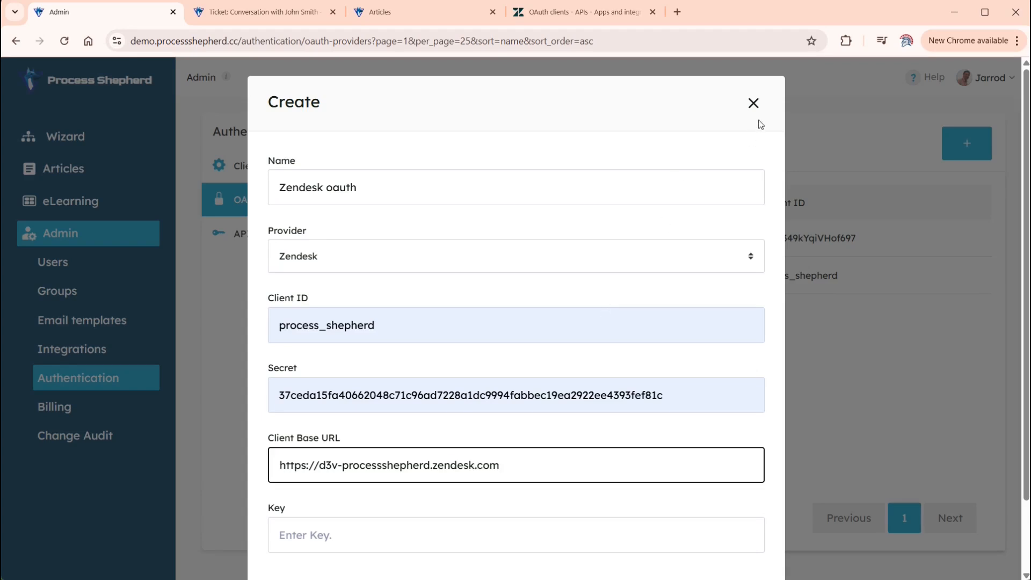
click(754, 104)
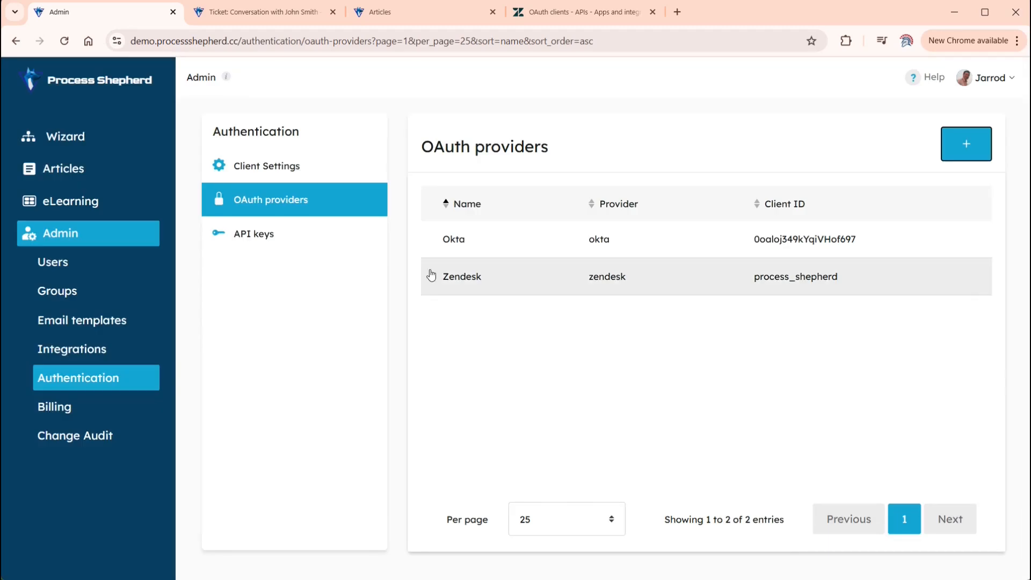
Step: Open the authentication Client Settings and check the Zendesk Enabled option under OAuth Providers
click(262, 170)
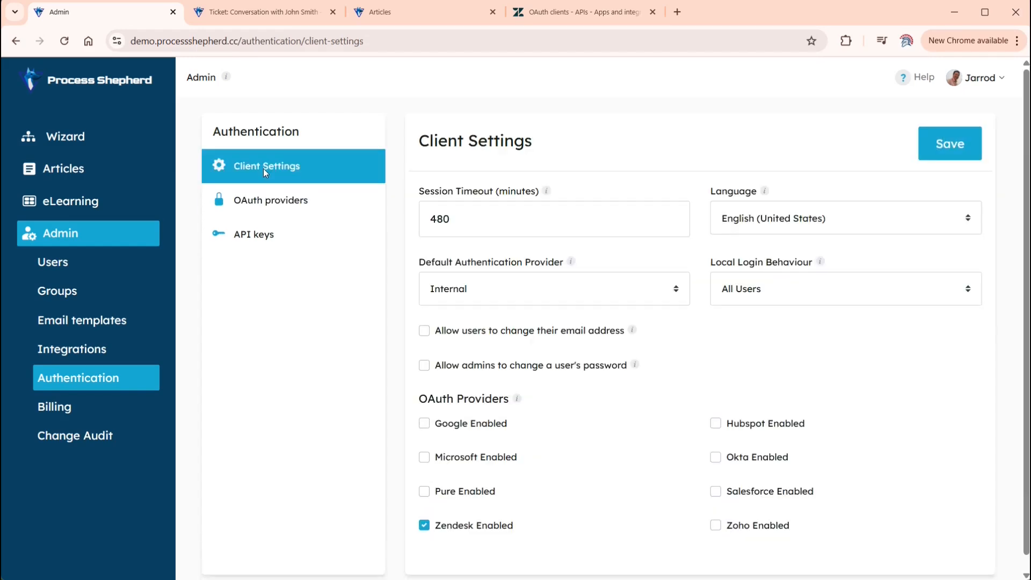
drag(420, 398, 505, 399)
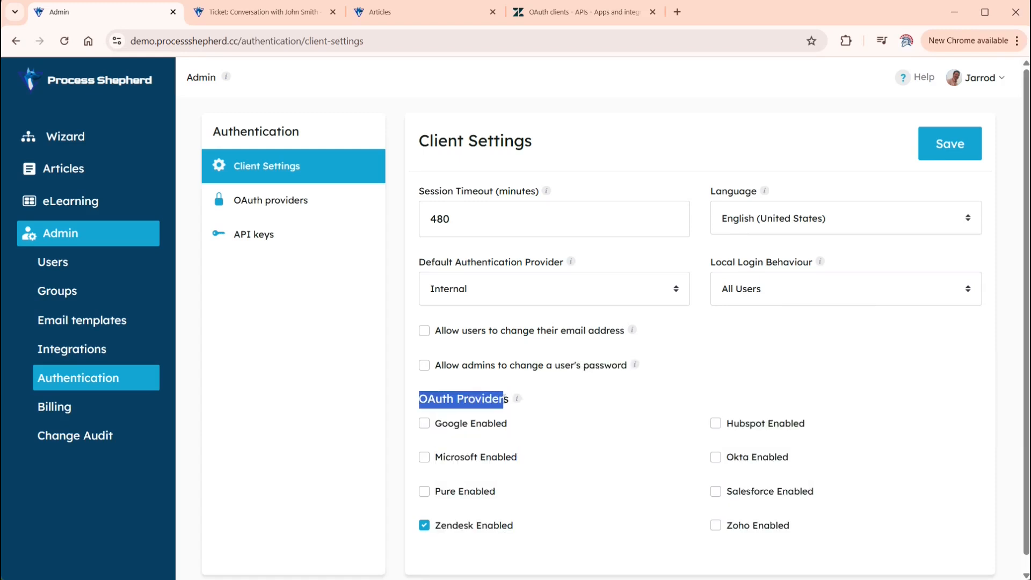
drag(431, 525, 522, 527)
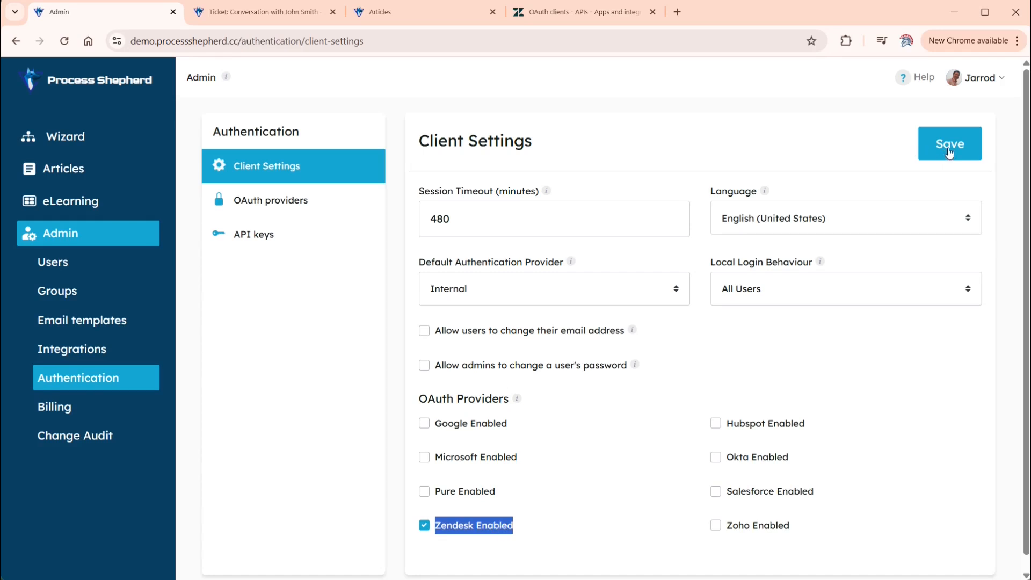
Step: Log out of Process Shepherd and start signing in with Zendesk as the alternative provider
click(998, 85)
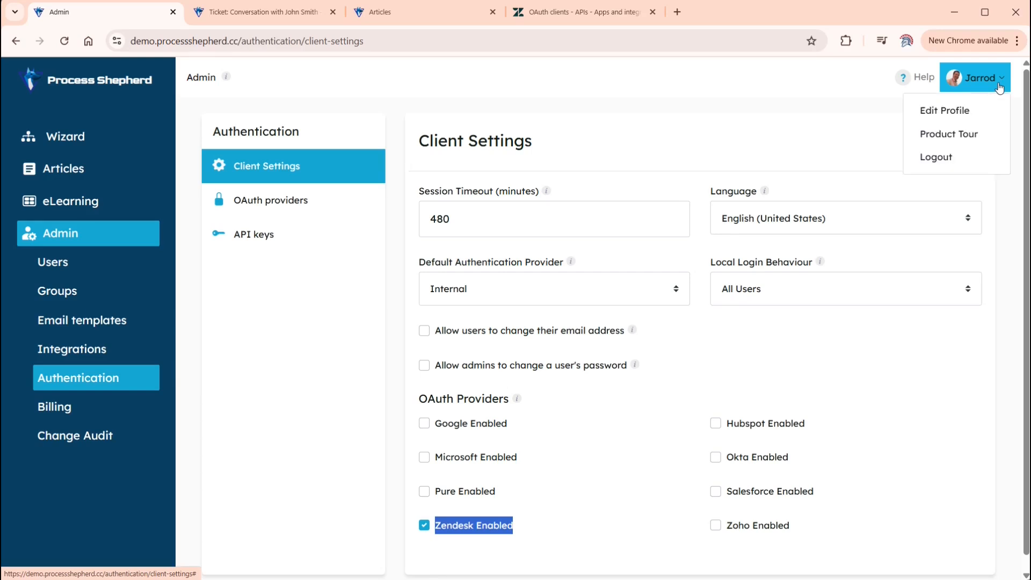
click(966, 157)
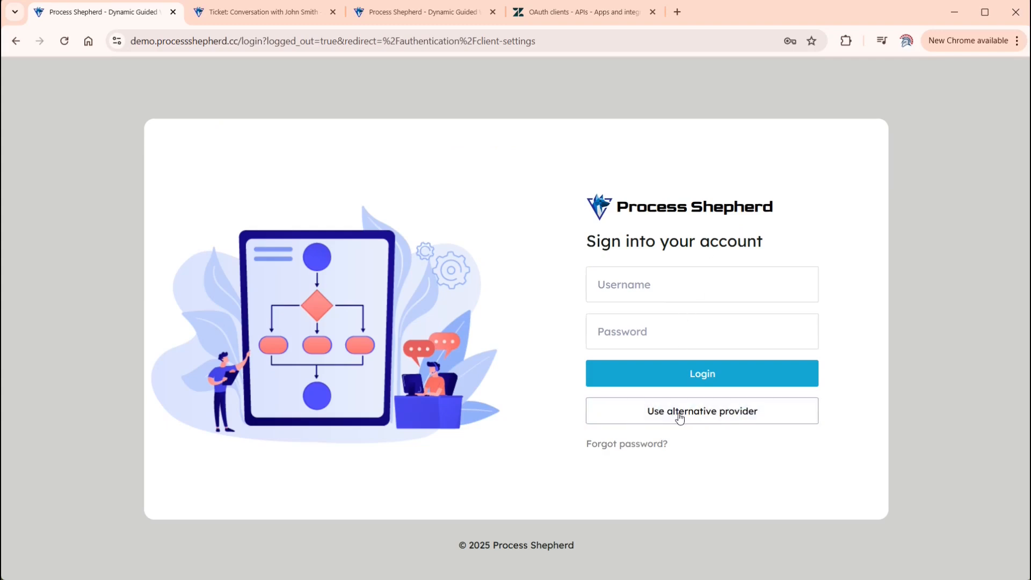
click(722, 413)
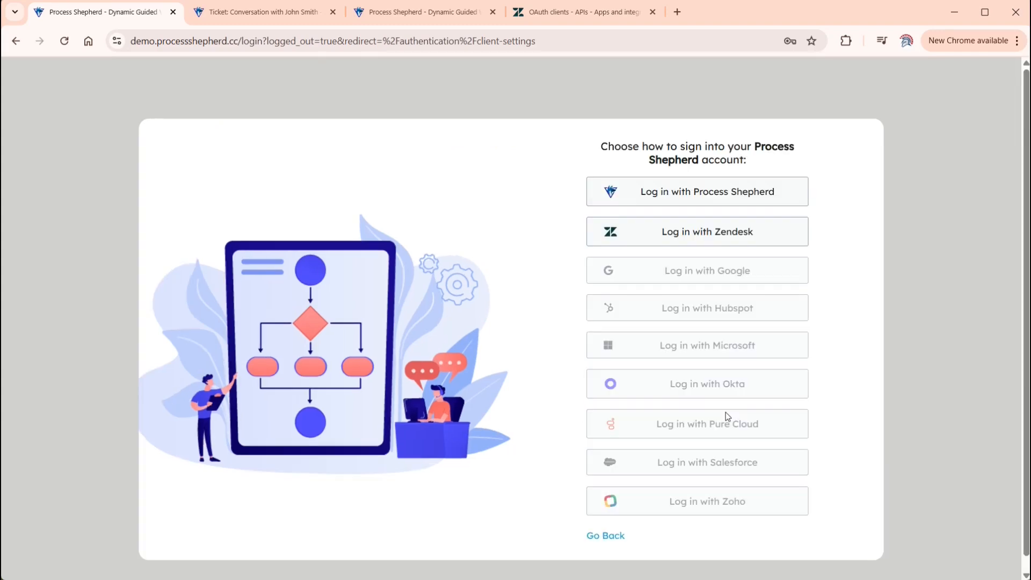
click(700, 236)
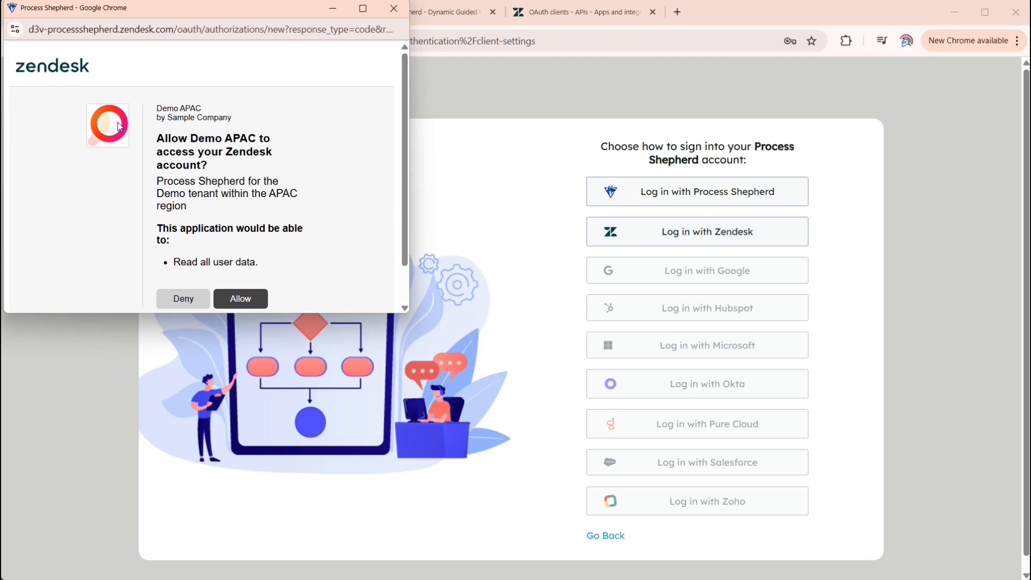
Step: Compare the Zendesk OAuth client's details with the name, company and description in the authorization request
click(537, 16)
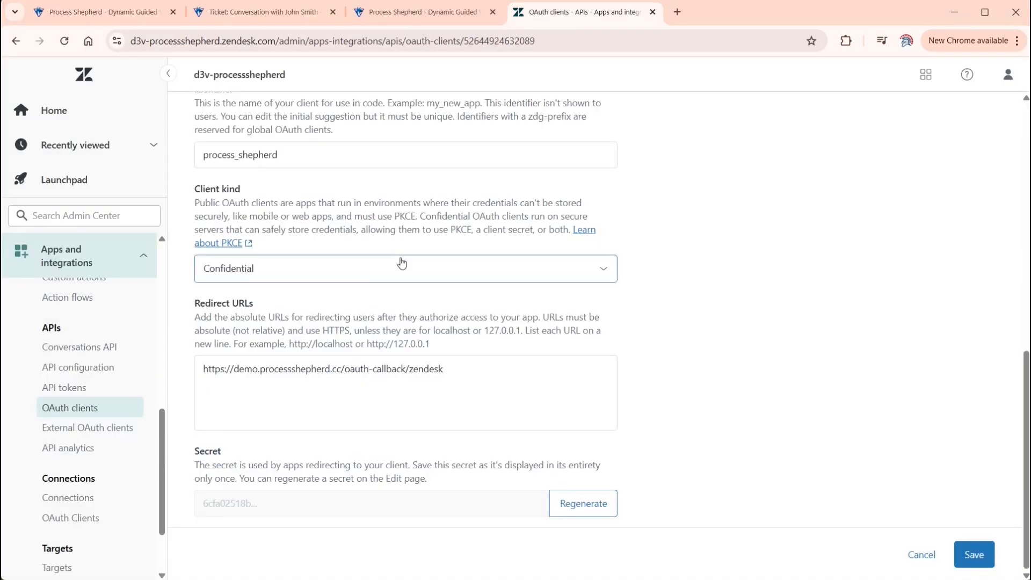
scroll(402, 262, up, 5)
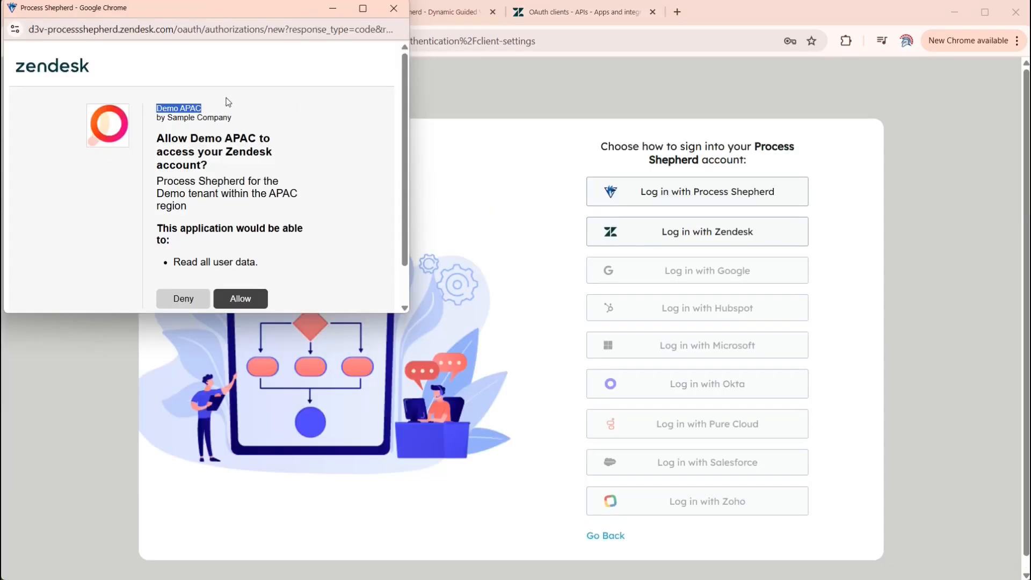
click(229, 103)
drag(158, 105, 243, 118)
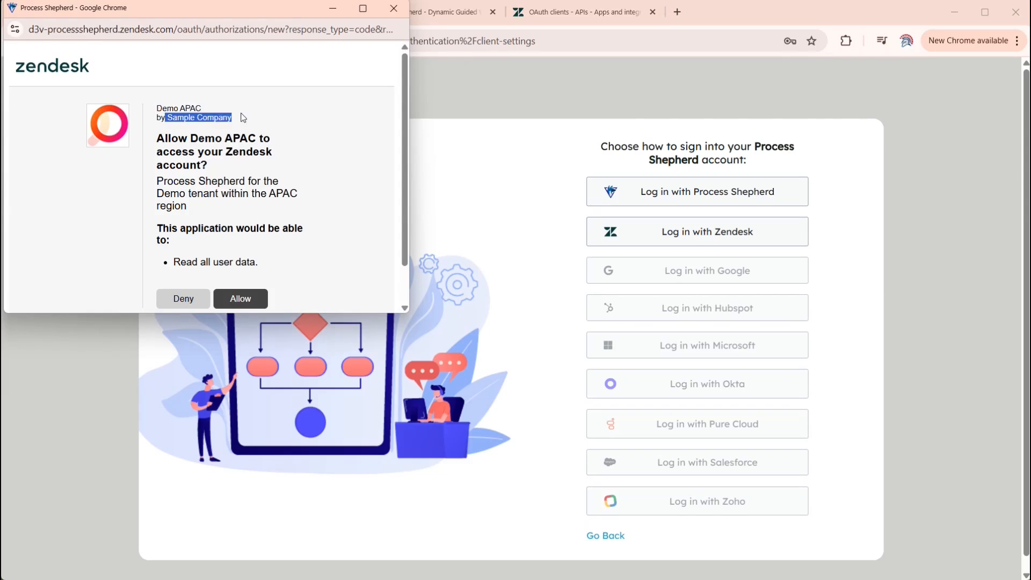
drag(157, 181, 204, 209)
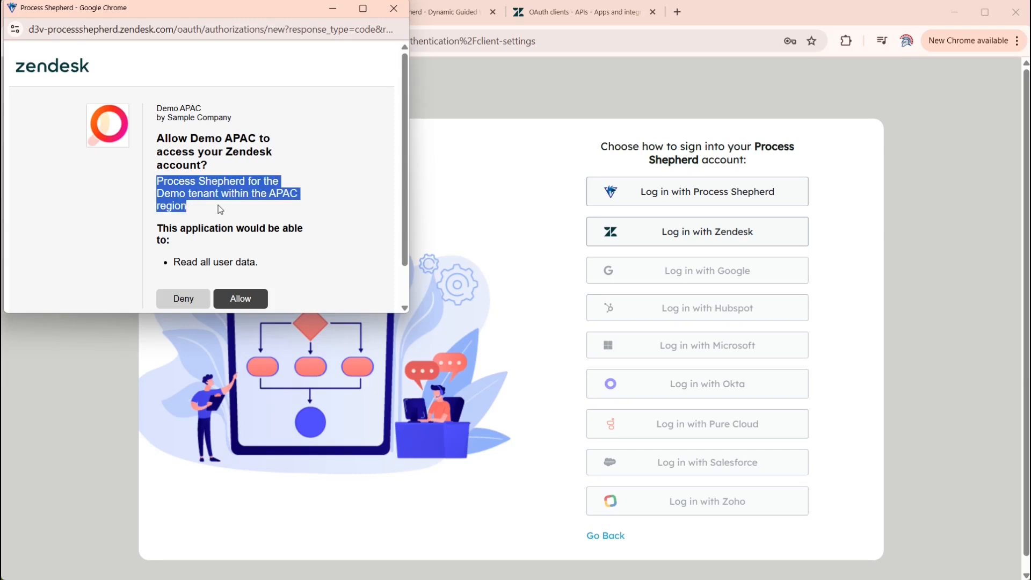
click(220, 209)
Step: Allow Demo APAC to access the Zendesk account
scroll(257, 263, down, 1)
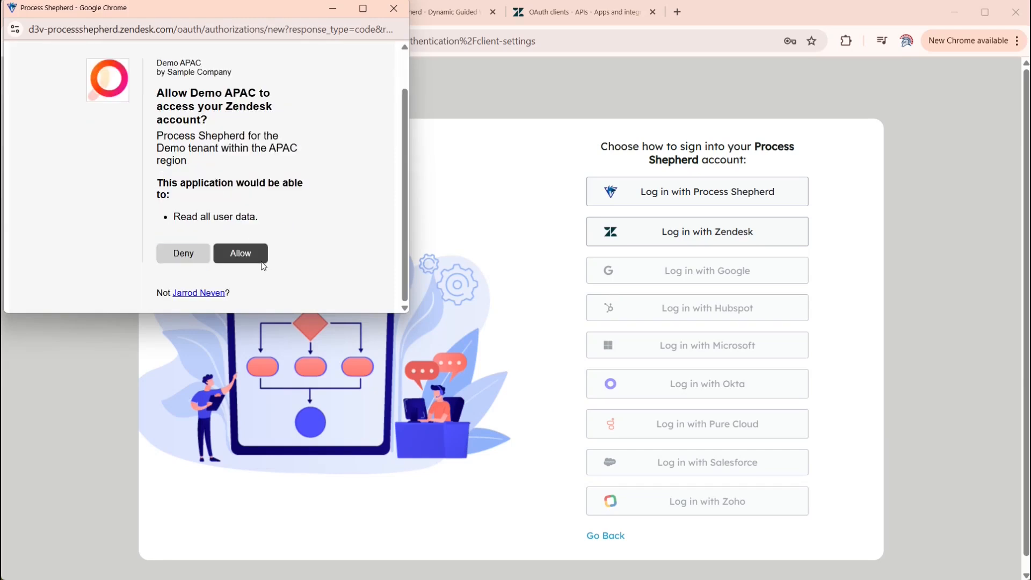
click(247, 255)
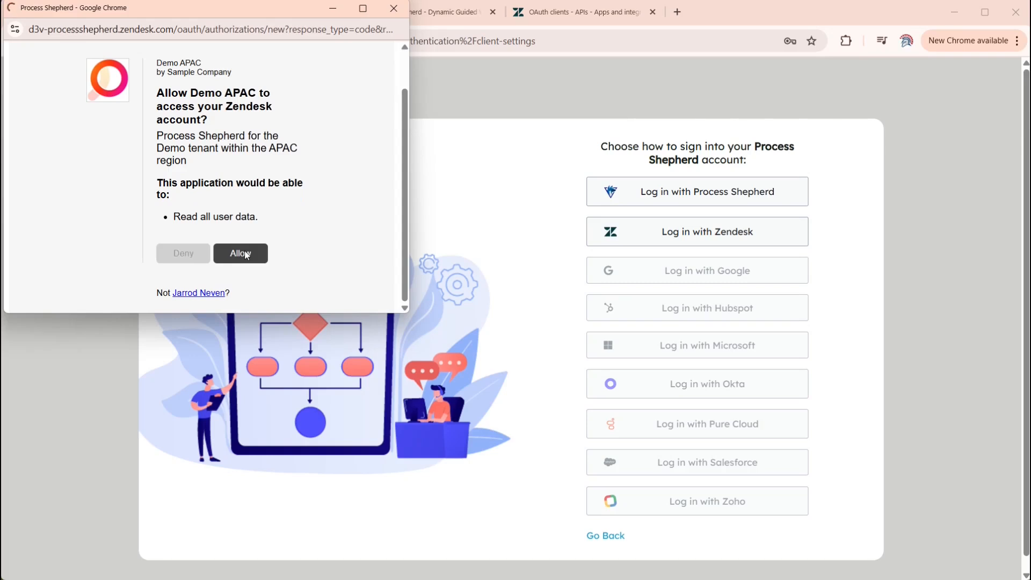